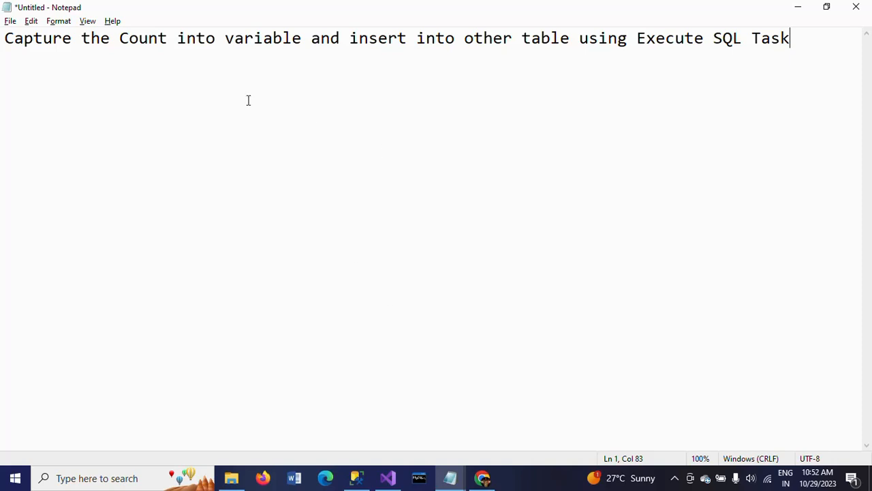
- Insert the word "a" before "variable" in the note's heading line
click(227, 41)
text(a)
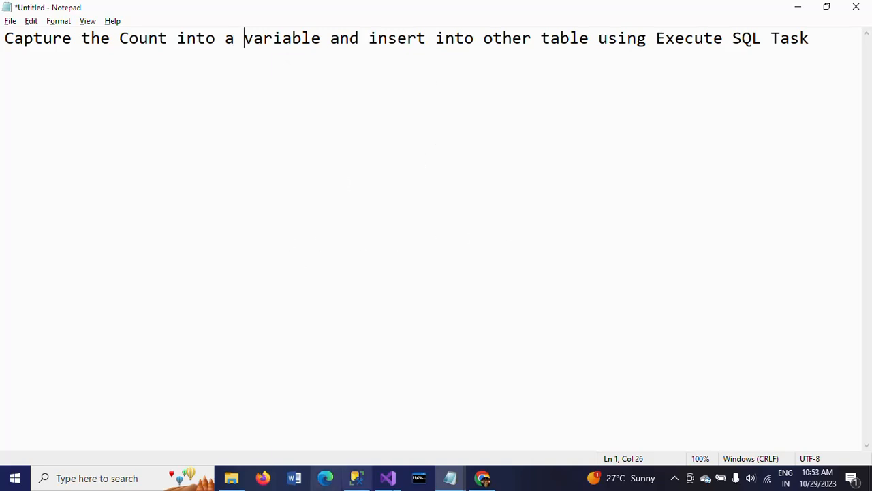
- Switch to SQL Server Management Studio, change the query to SELECT COUNT(*) FROM Person_Info, and execute it
click(368, 484)
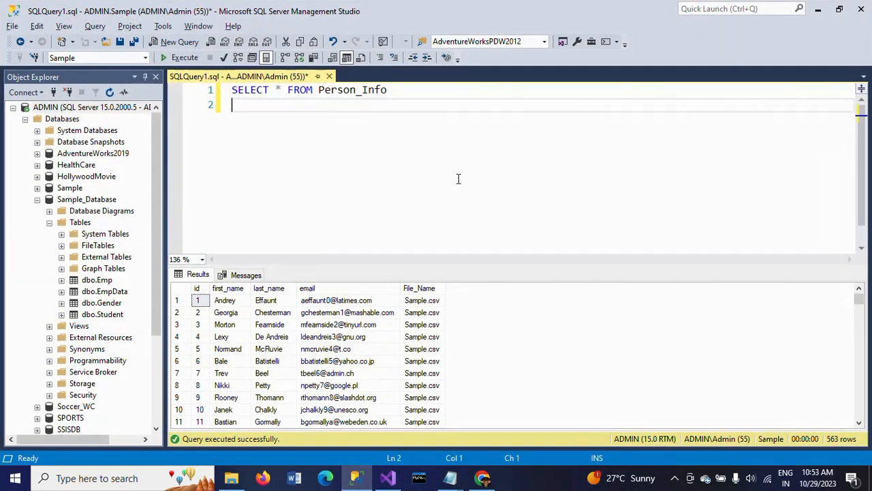
click(182, 58)
click(286, 90)
key(BackSpace)
key(BackSpace)
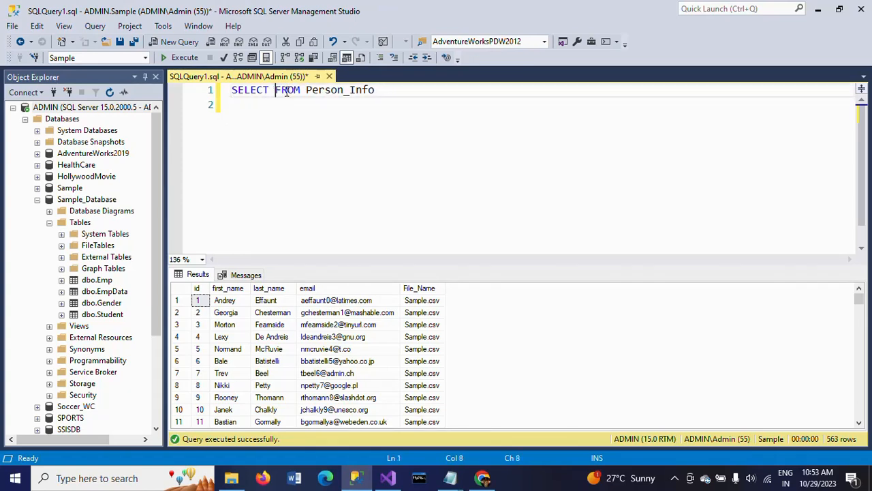
text(COUNT(*))
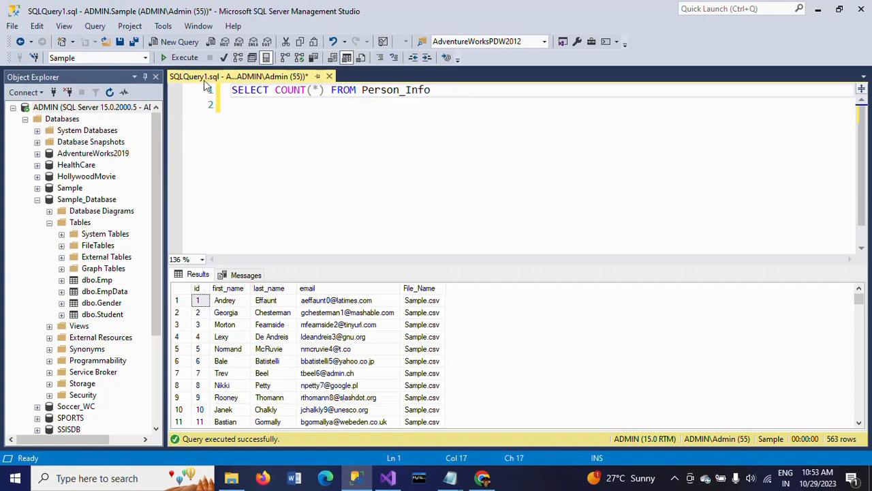
click(170, 58)
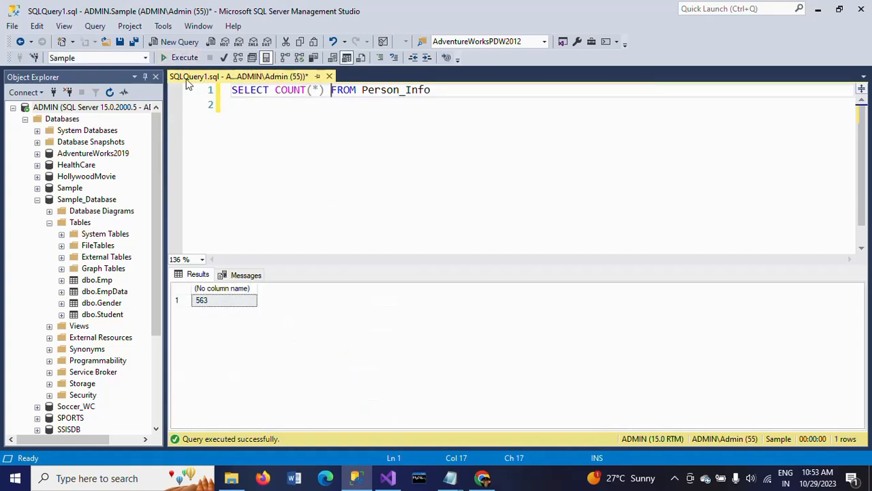
click(417, 188)
key(alt+Tab)
key(alt+Tab)
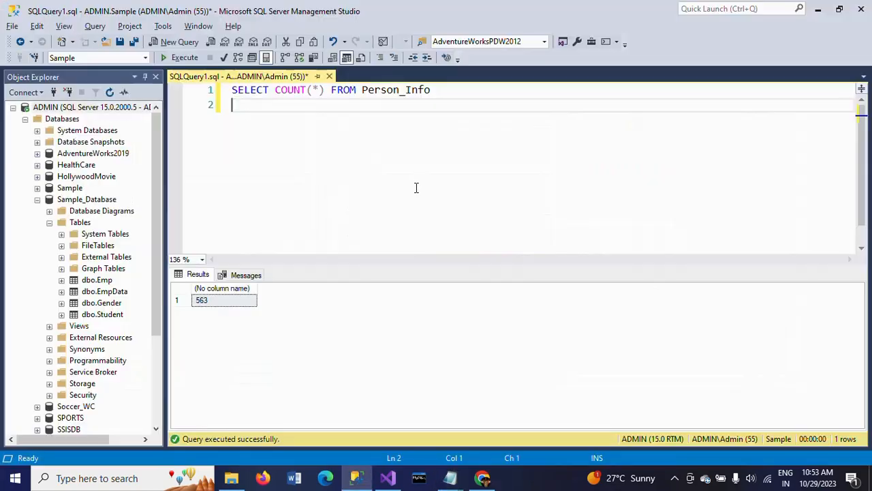
click(210, 305)
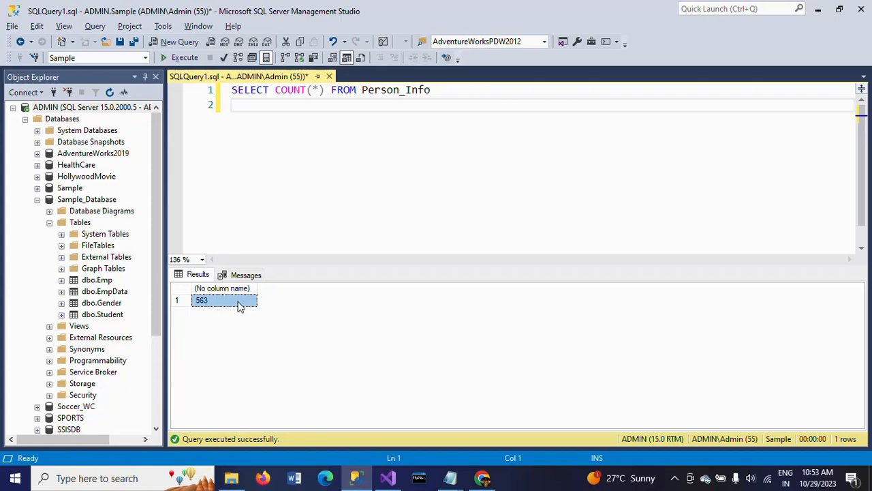
- Add a second query, SELECT * FROM Temp, on the line below the count query
click(552, 154)
text(T)
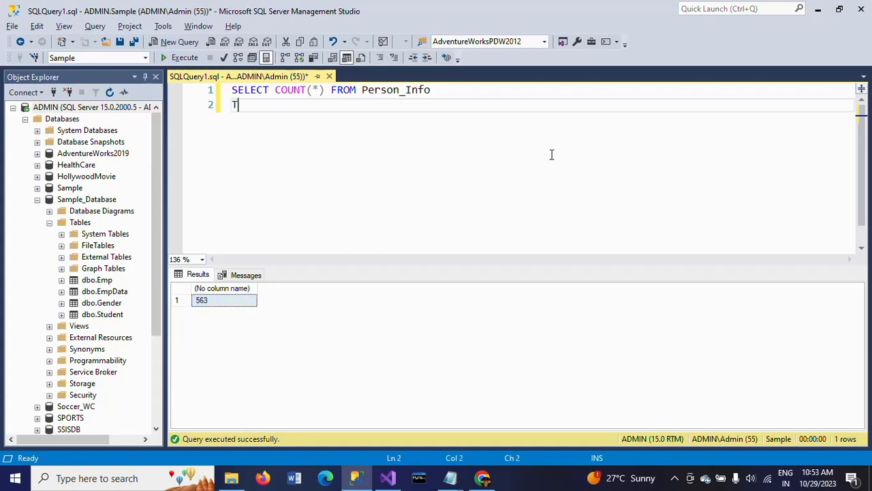
text(emp)
text(SELECT)
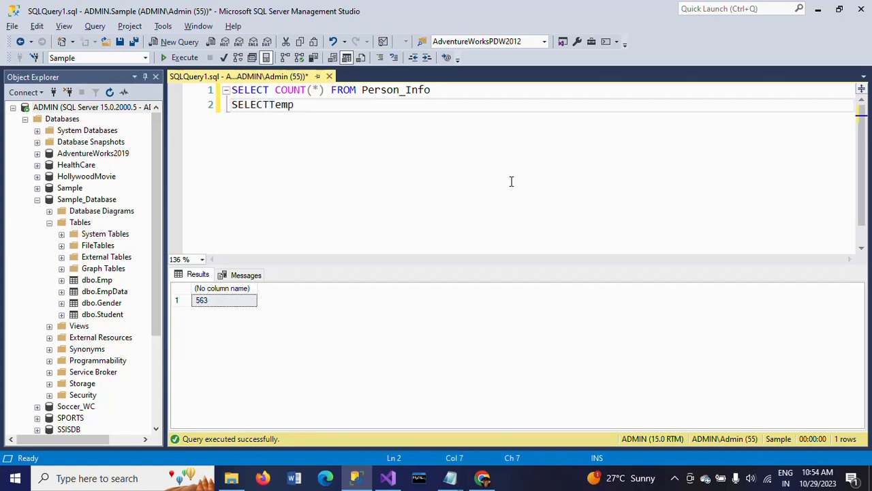
text( * FR)
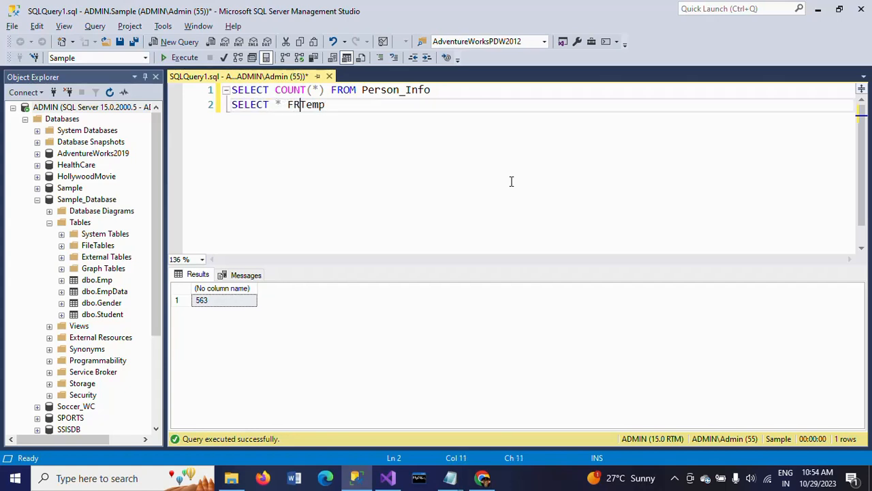
text(OM)
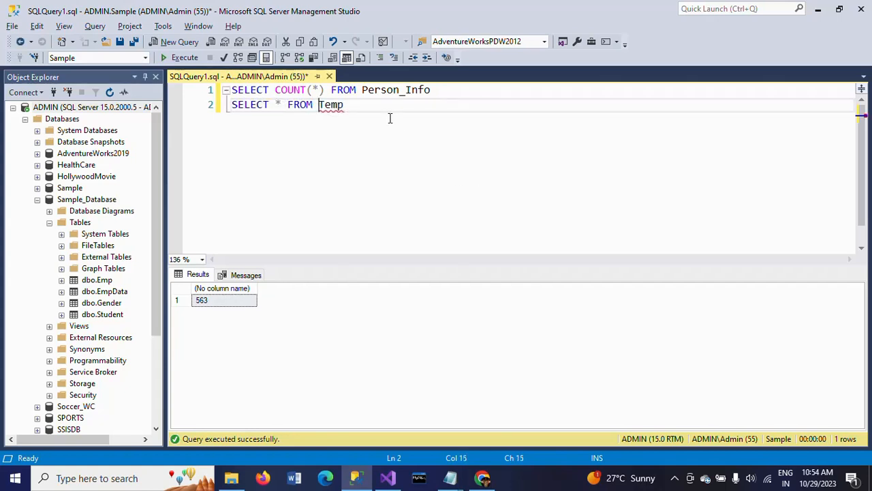
- Execute only the SELECT * FROM Temp query, and insert a blank line above it
click(233, 106)
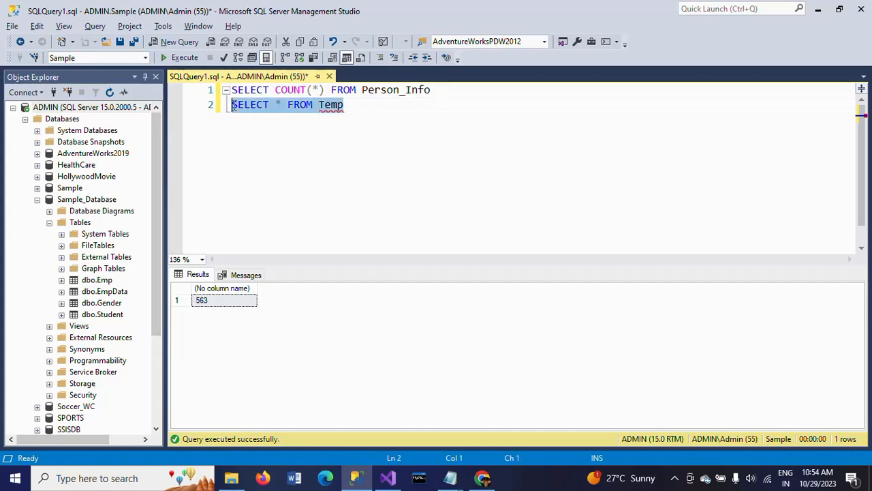
click(180, 57)
click(424, 113)
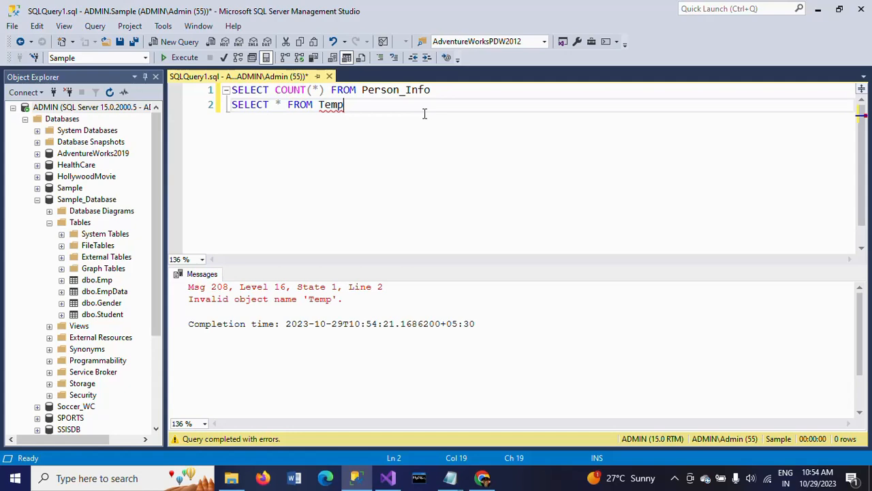
key(Home)
key(Return)
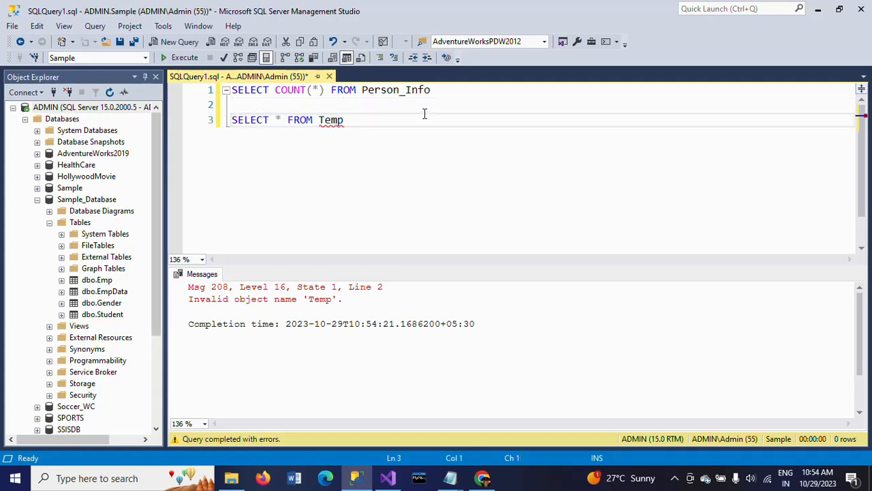
- Switch to Visual Studio and add a package variable named Test to Package20
click(388, 478)
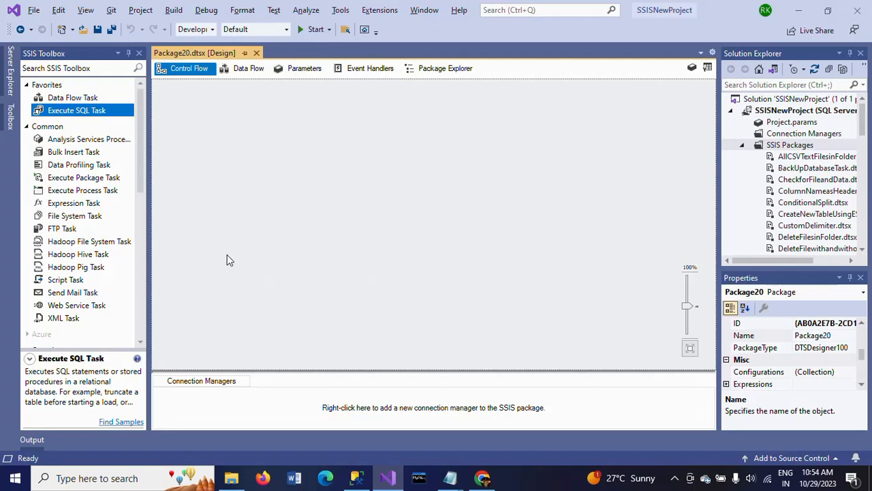
right_click(227, 254)
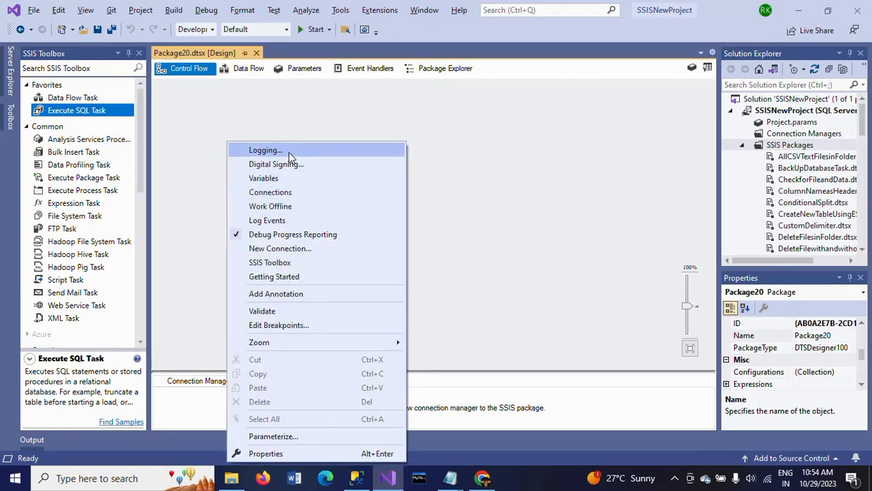
click(263, 178)
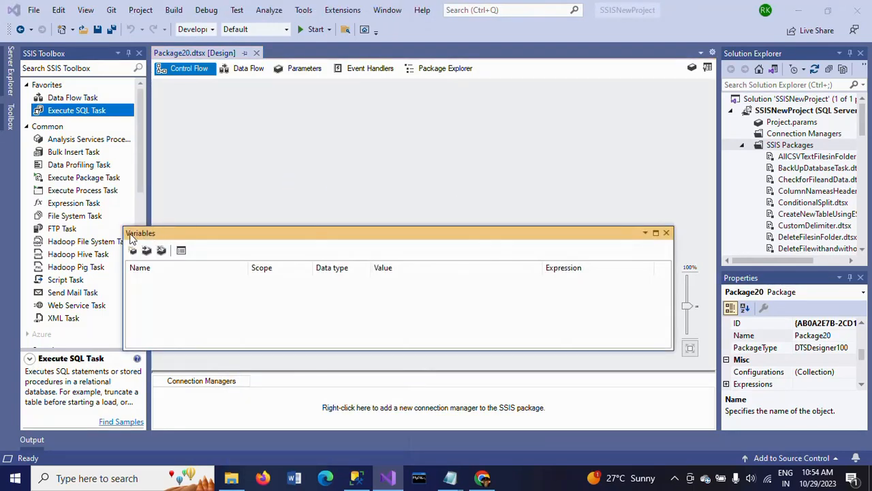
click(132, 250)
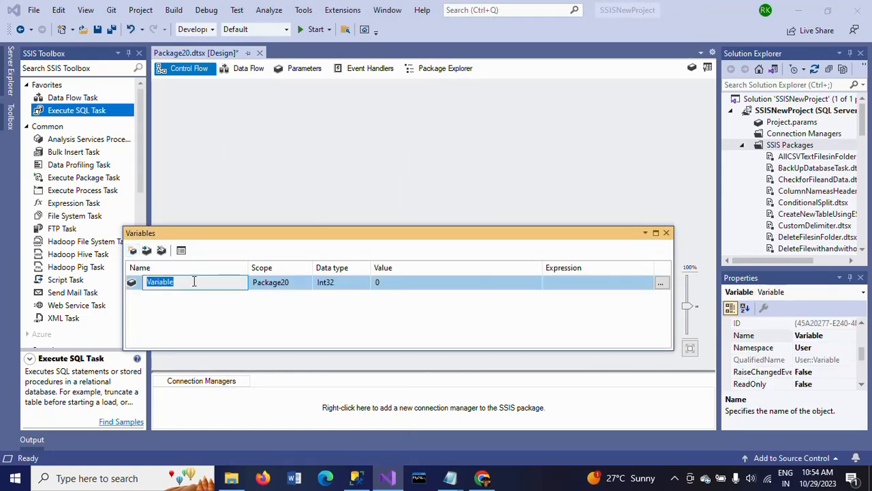
text(Test)
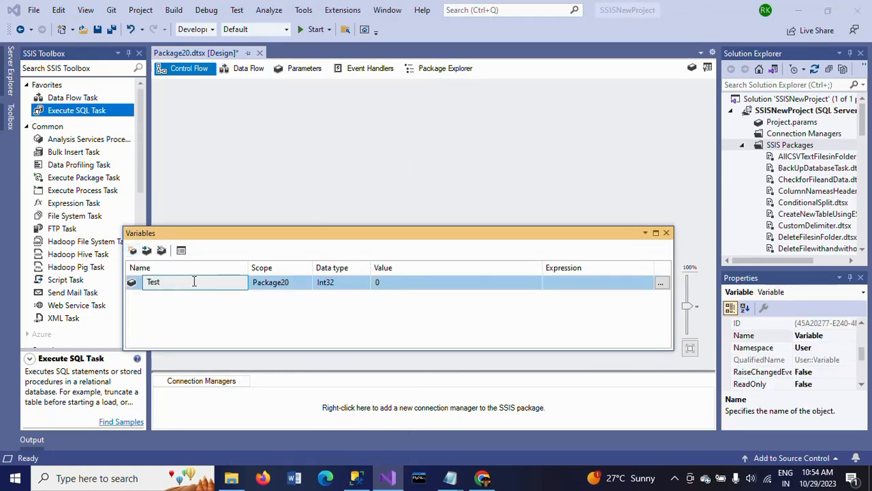
click(195, 329)
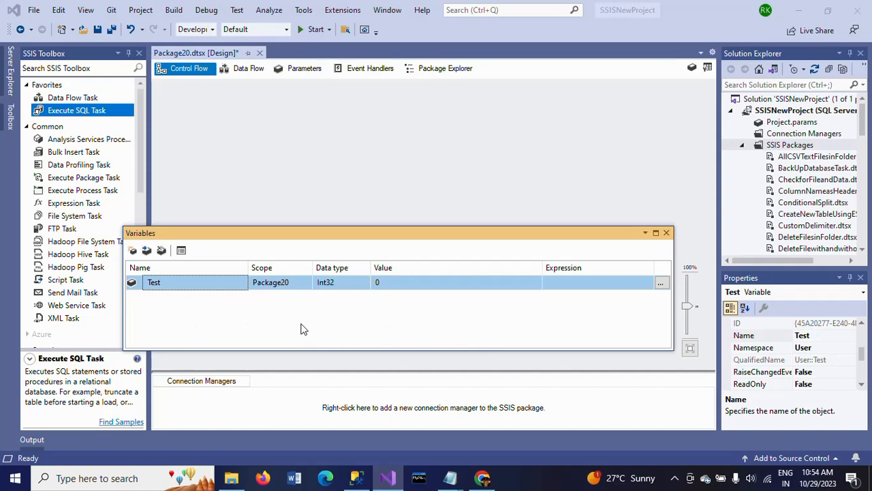
click(667, 232)
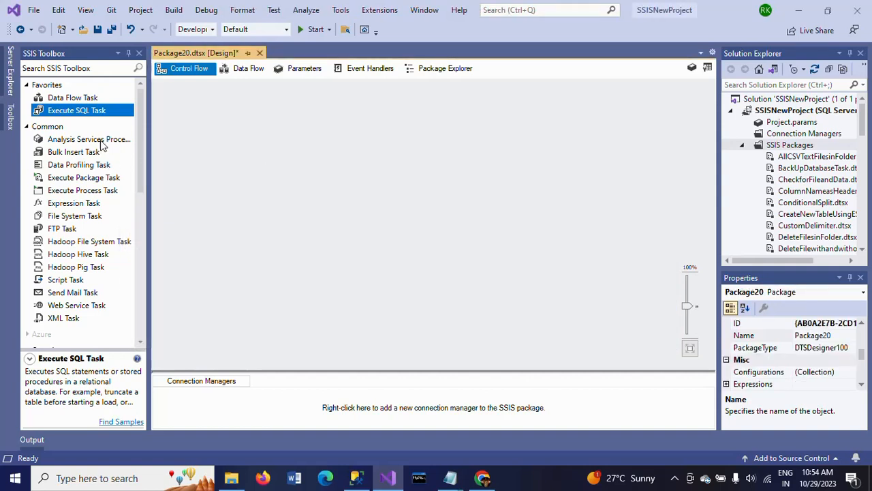
- Add two Execute SQL Tasks to the control flow, the second one below the first
drag(111, 112, 379, 141)
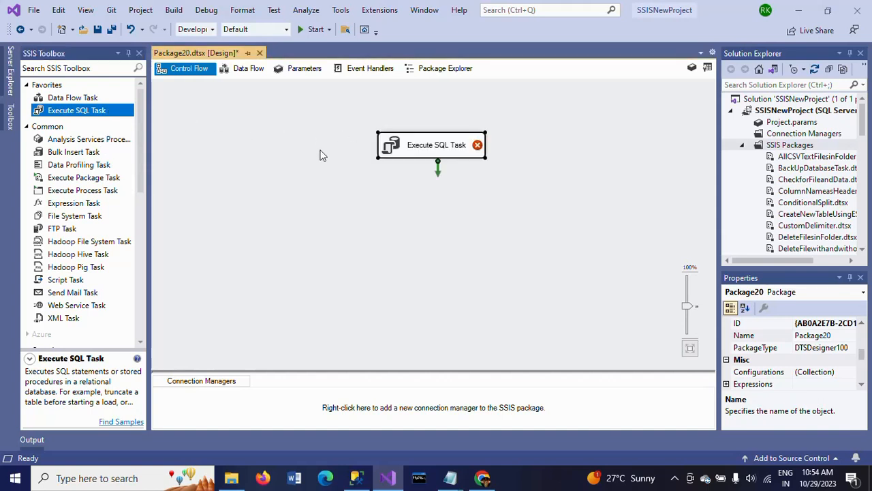
drag(98, 112, 490, 250)
drag(424, 229, 424, 229)
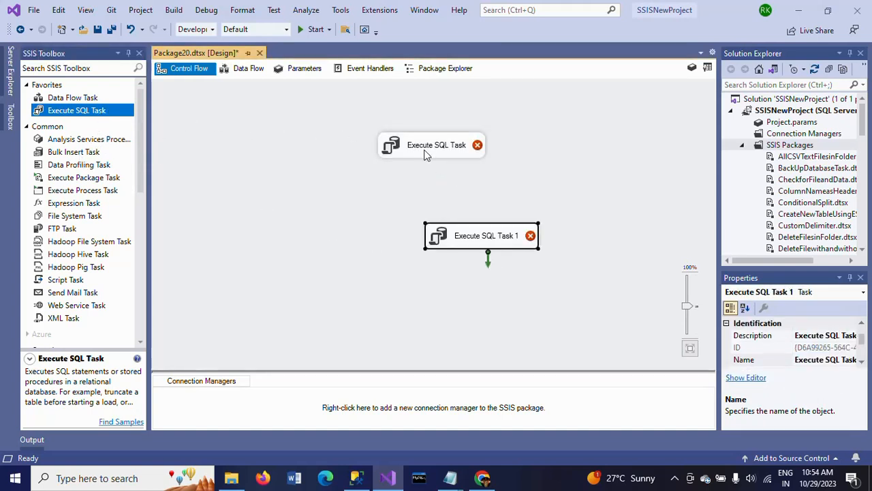
- Rename the upper Execute SQL Task as Getting Count
click(424, 154)
click(424, 154)
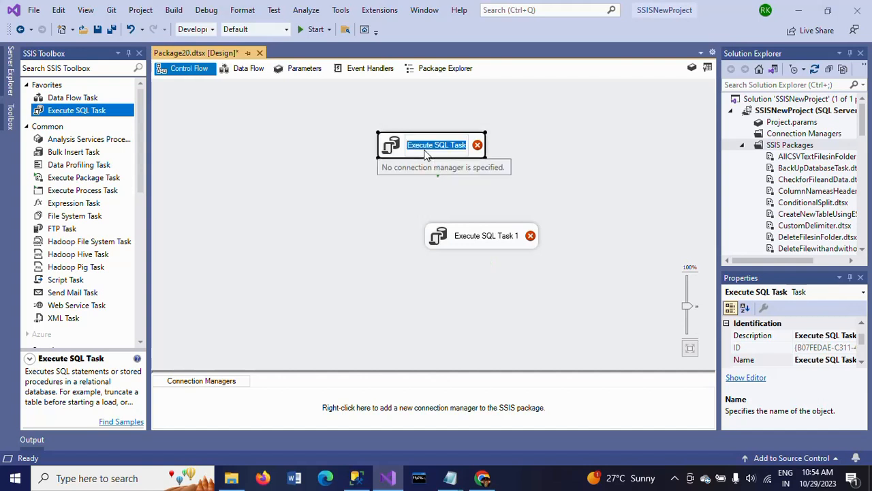
text(Getting)
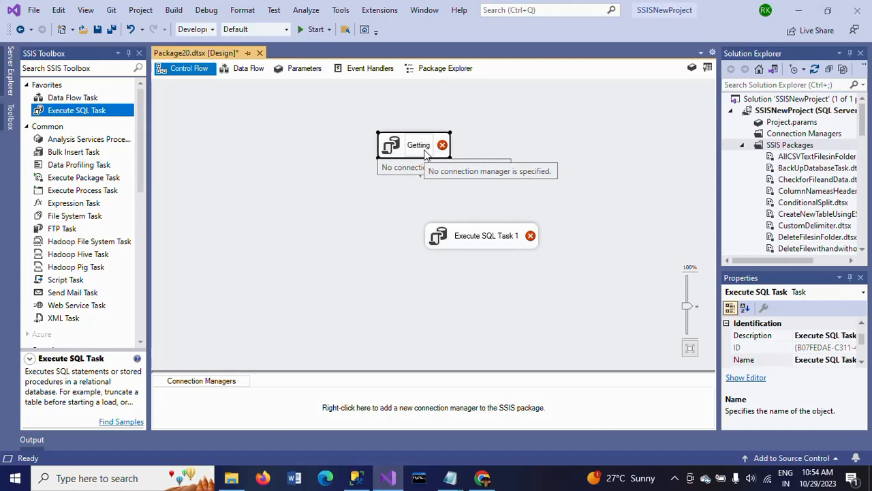
text( Count)
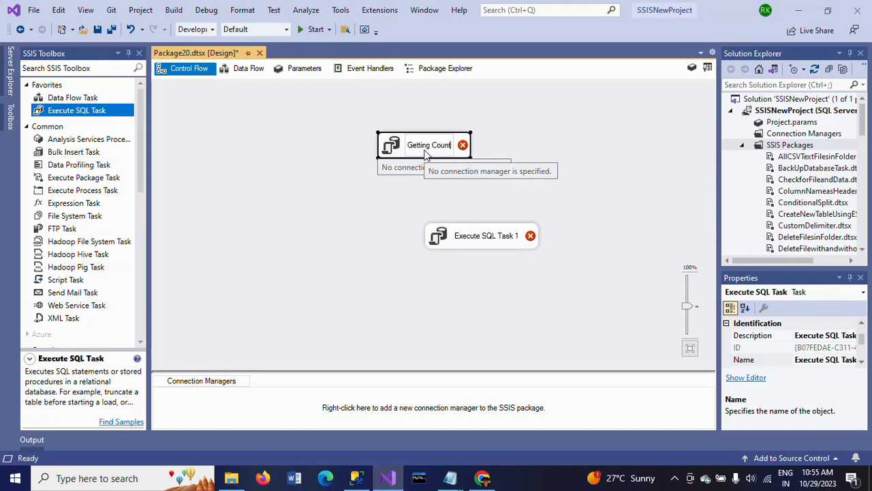
click(380, 227)
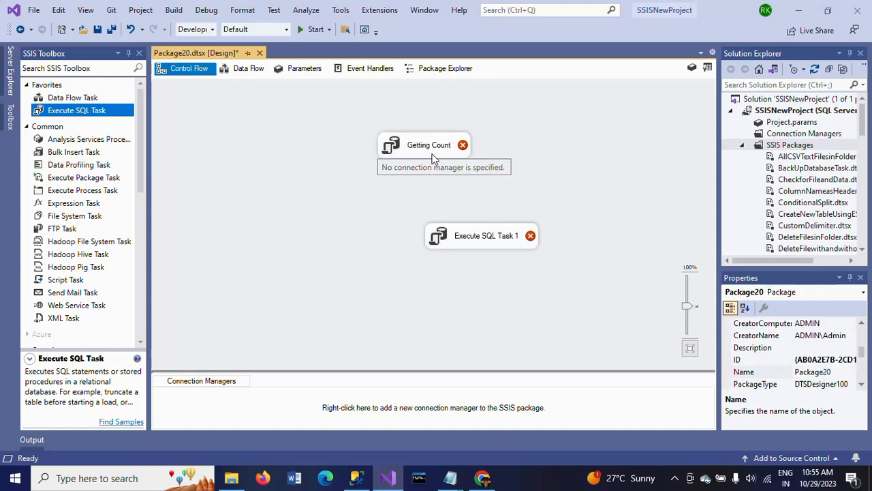
- Connect the Getting Count task to Execute SQL Task 1 with a precedence constraint
click(422, 144)
drag(428, 176, 484, 239)
click(480, 287)
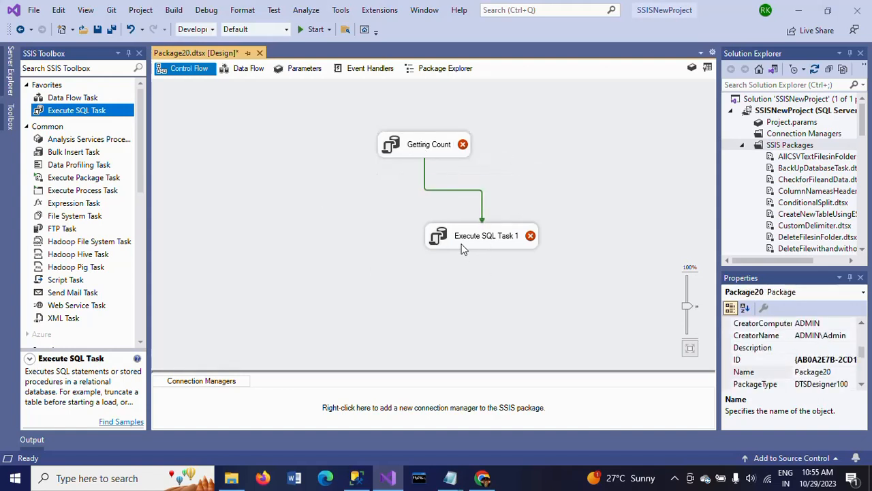
- Rename Execute SQL Task 1 as Insert Count into other Table
click(466, 244)
click(466, 244)
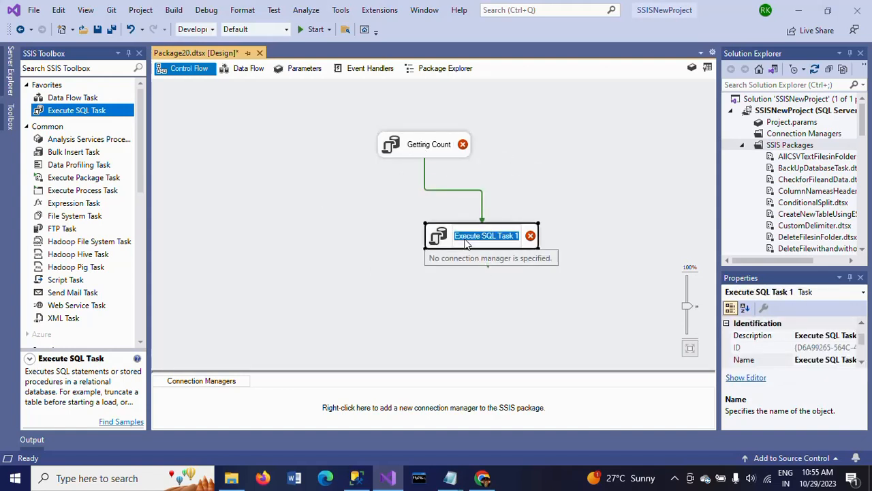
text(q)
text(o)
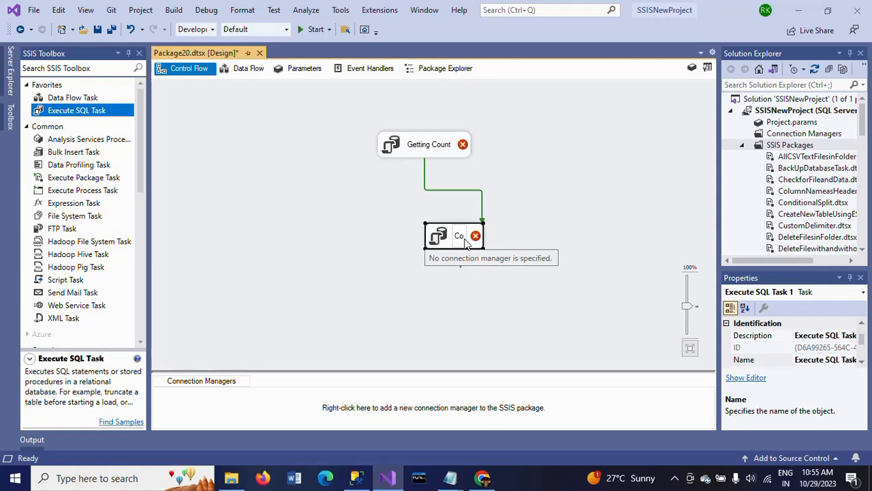
key(BackSpace)
key(BackSpace)
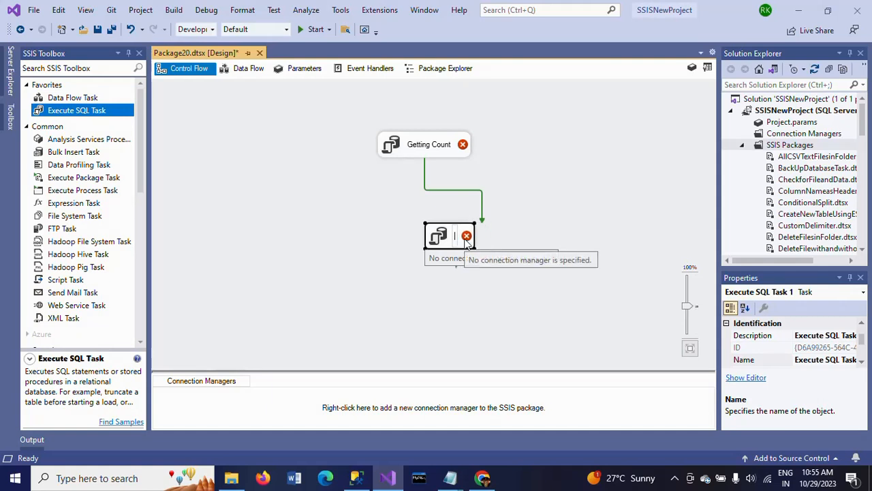
text(Insert)
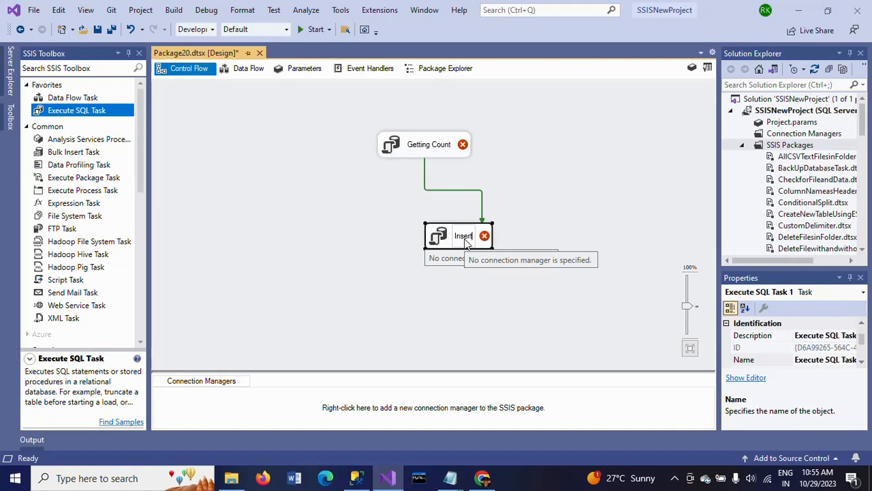
text( Co)
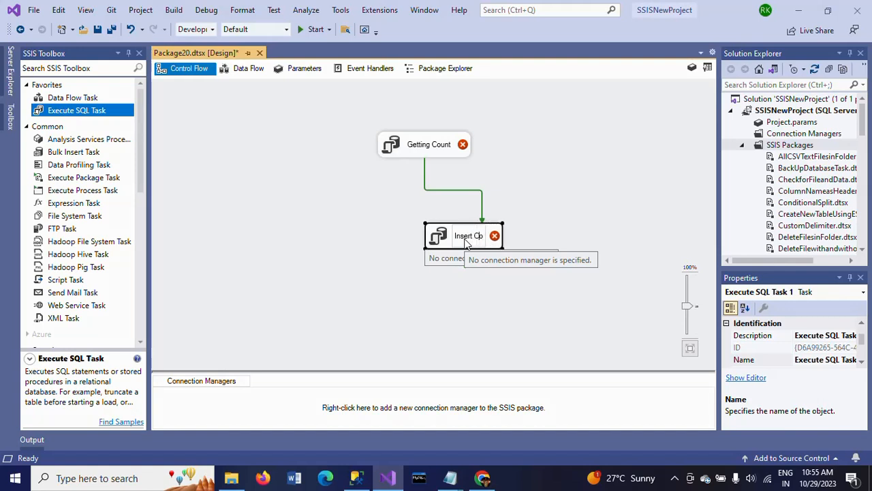
text(unt intp)
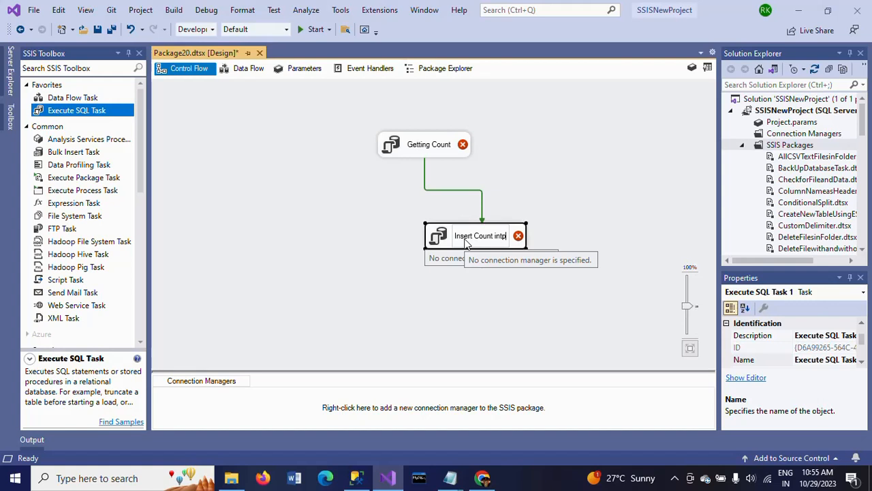
key(BackSpace)
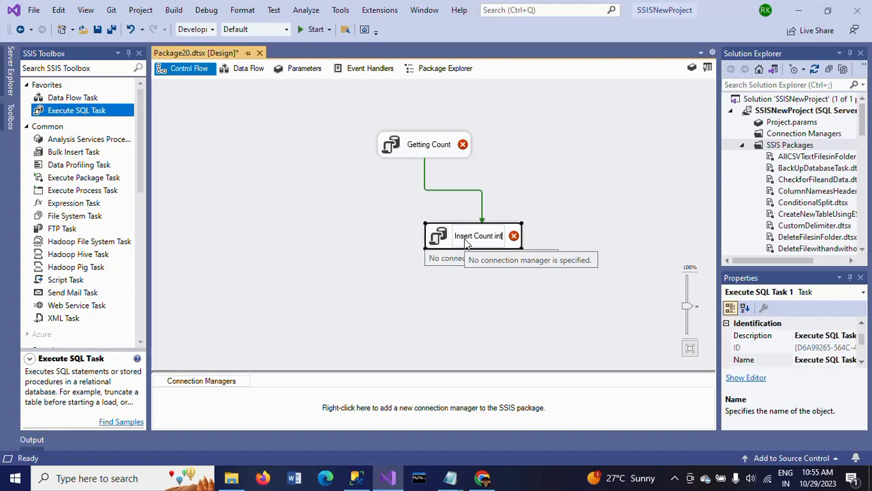
text(o ot)
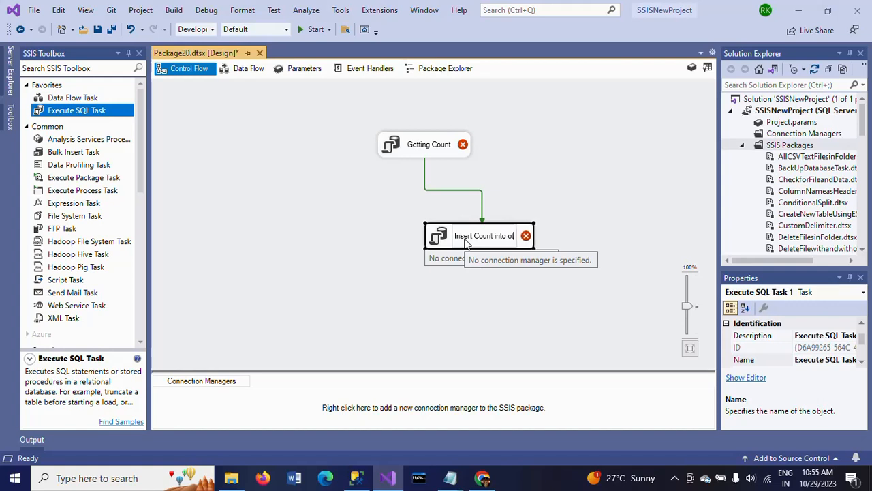
text(her Table)
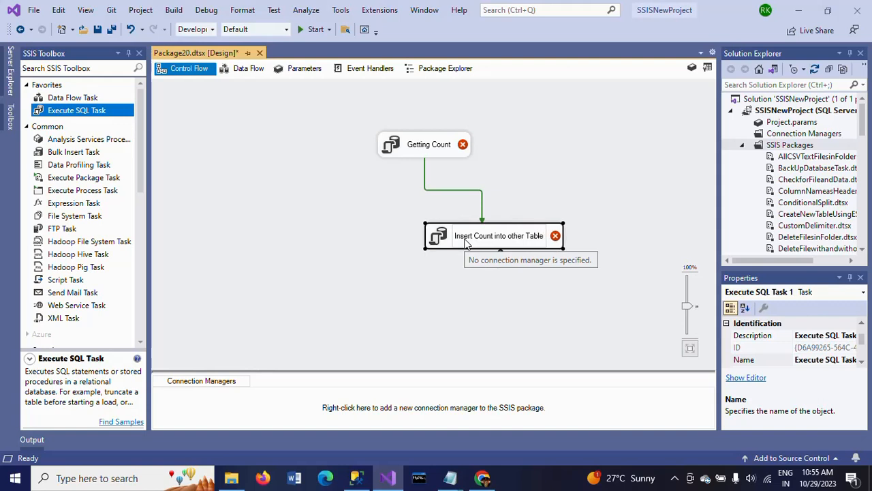
click(315, 326)
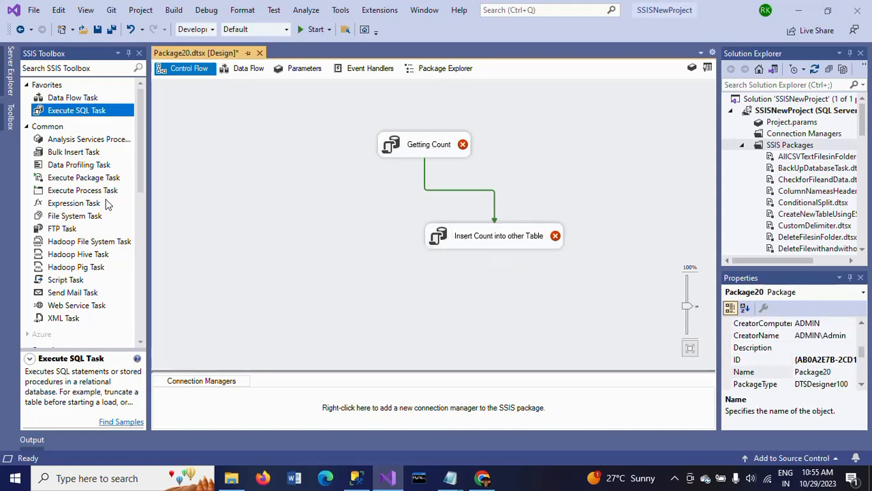
- Open the Getting Count task for editing and set its ResultSet to Single row
click(393, 153)
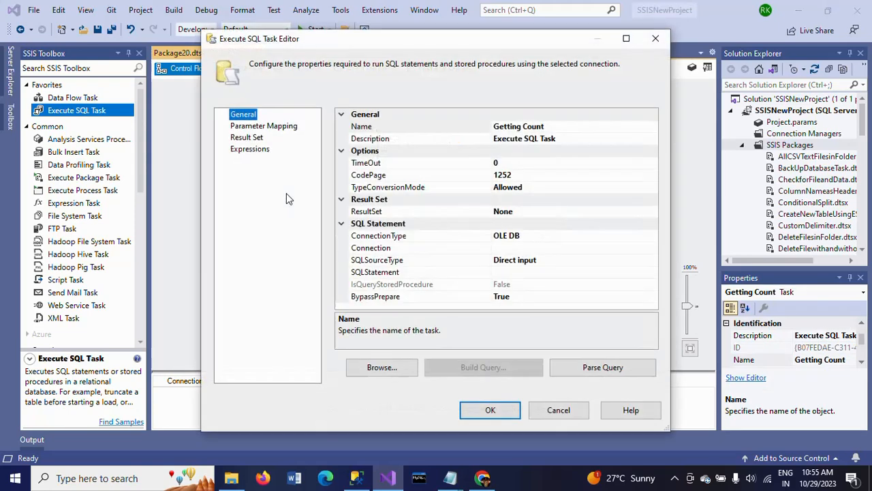
click(650, 214)
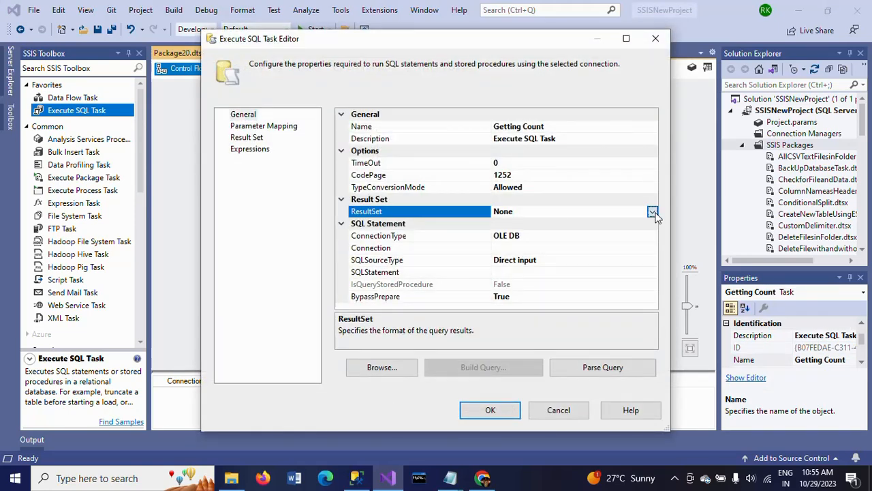
click(652, 212)
click(555, 237)
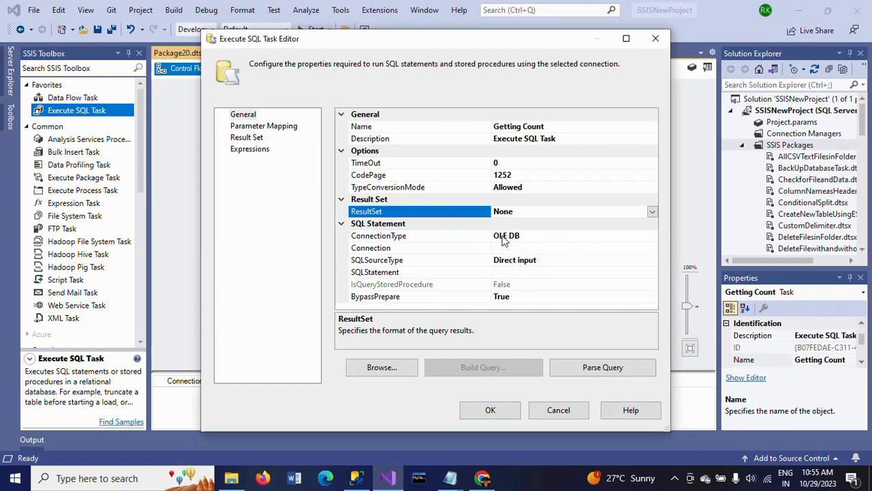
- Switch to SQL Server Management Studio, copy the query SELECT COUNT(*) FROM Person_Info and execute only that line
click(357, 477)
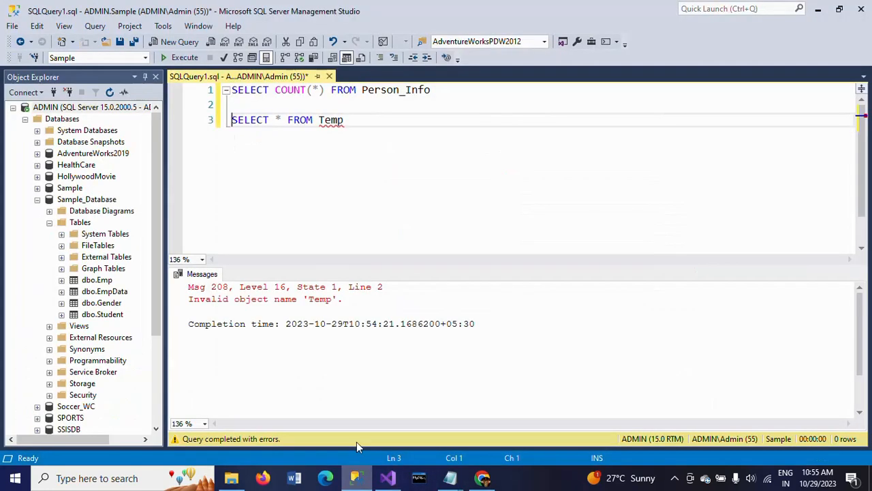
click(443, 175)
key(Up)
key(Up)
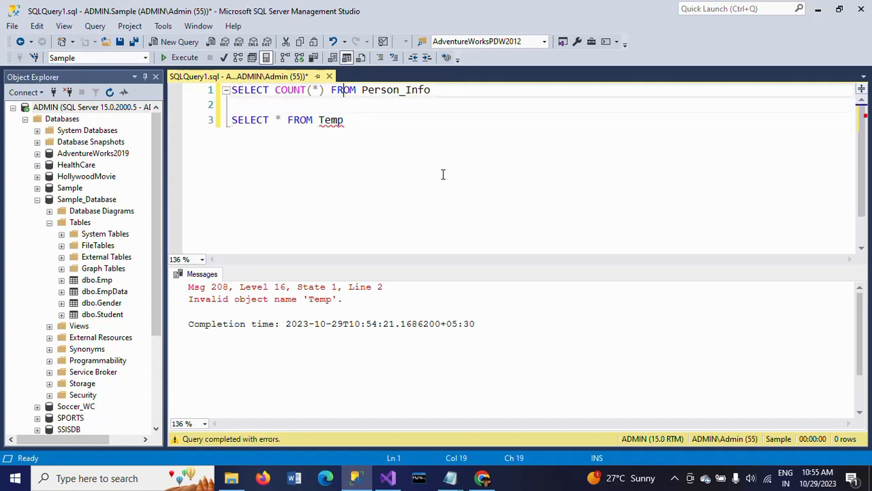
key(Home)
key(shift+End)
key(ctrl+c)
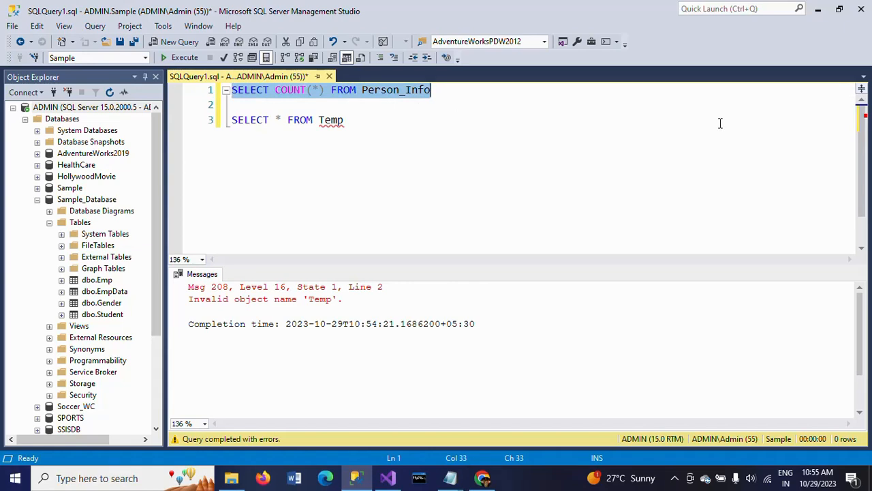
key(F5)
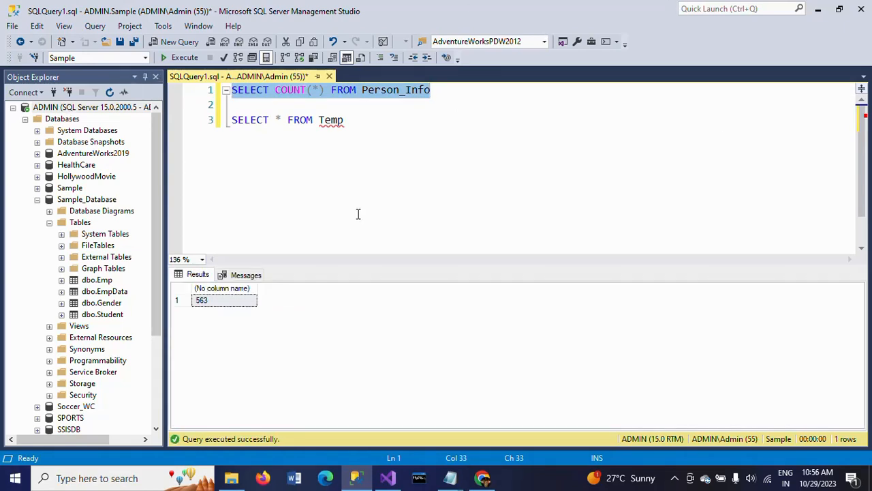
click(359, 214)
- Switch back to Visual Studio and give the Getting Count task a new OLE DB connection using ADMIN.Sample
key(alt+Tab)
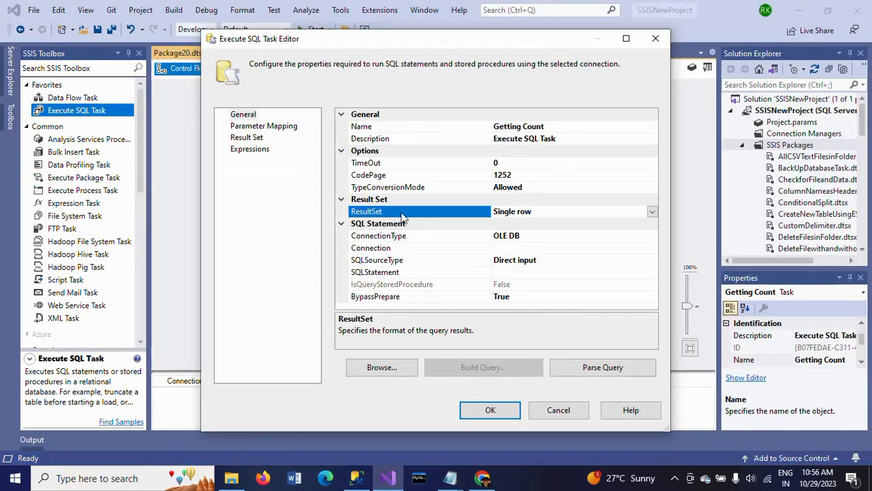
click(647, 247)
click(652, 247)
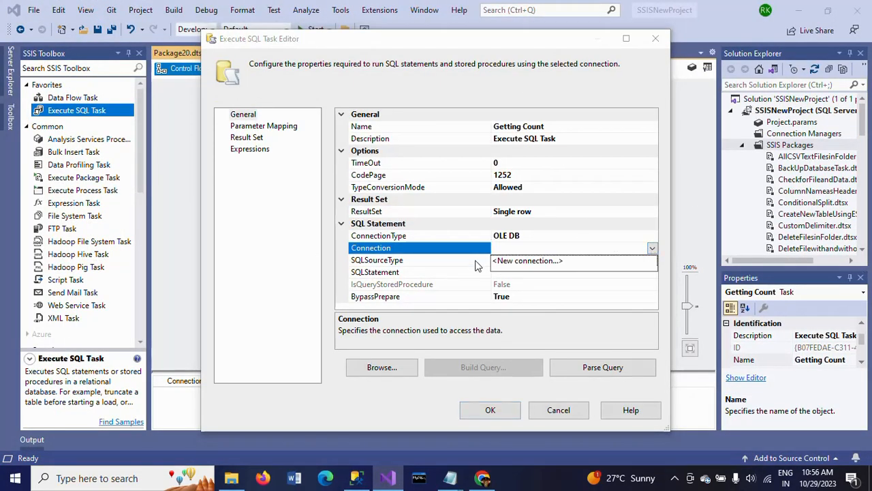
click(545, 263)
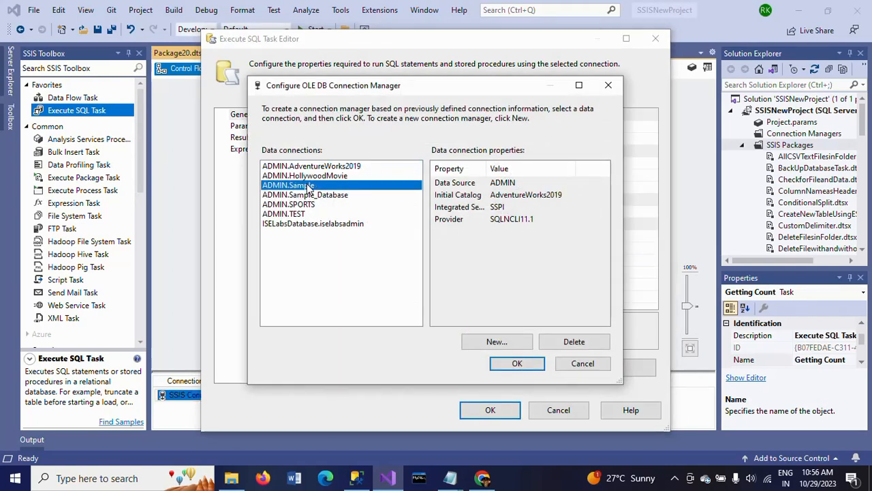
click(307, 187)
click(524, 366)
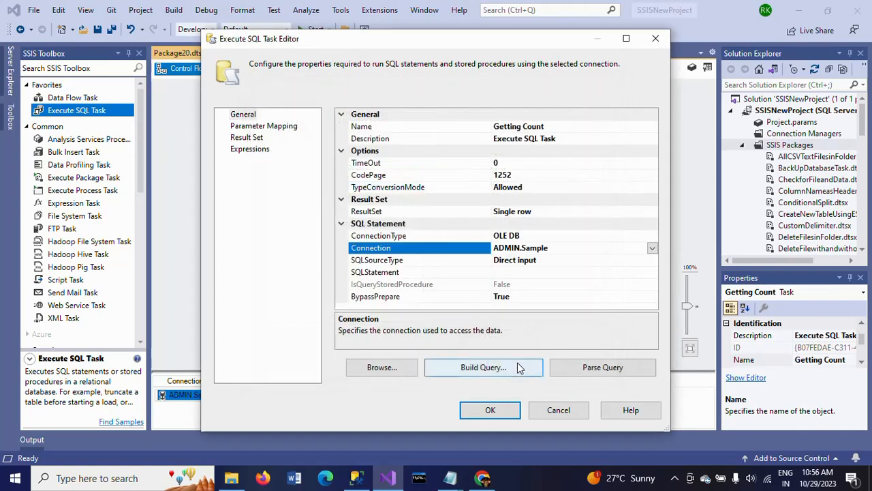
- Set the Getting Count task's SQL statement to the copied query with a column alias: SELECT COUNT(*) Number_of_records FROM Person_Info
click(650, 273)
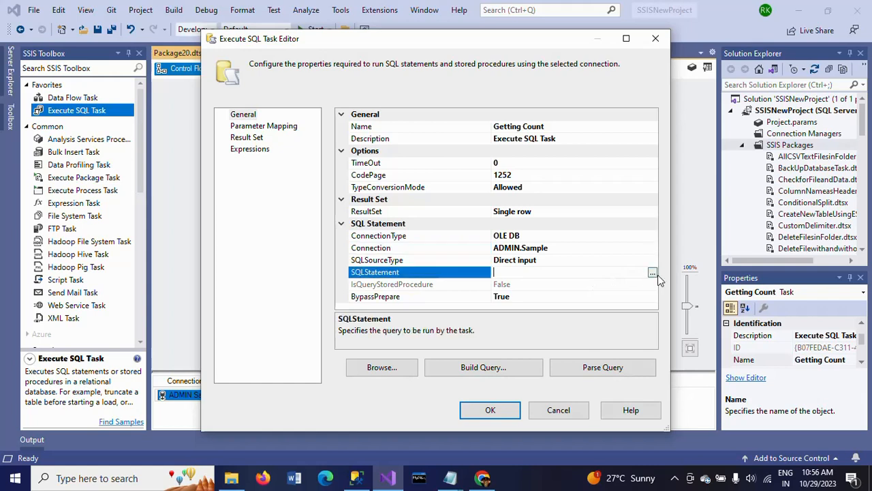
click(653, 273)
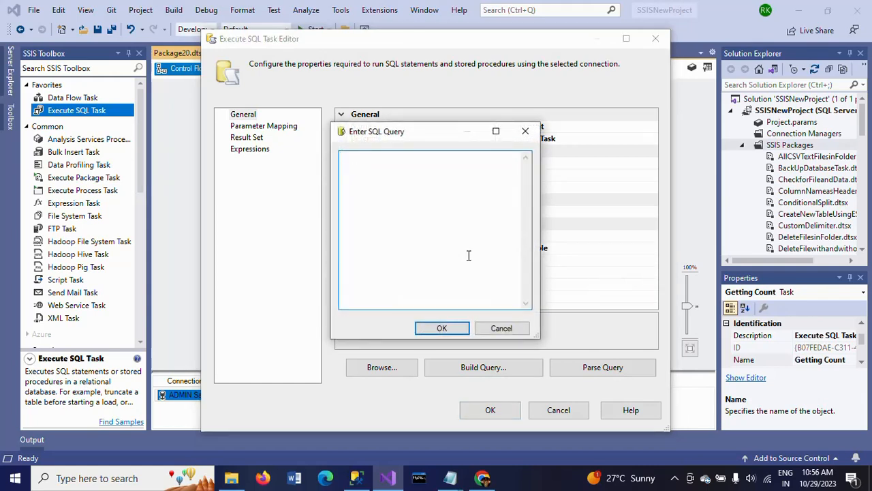
key(ctrl+v)
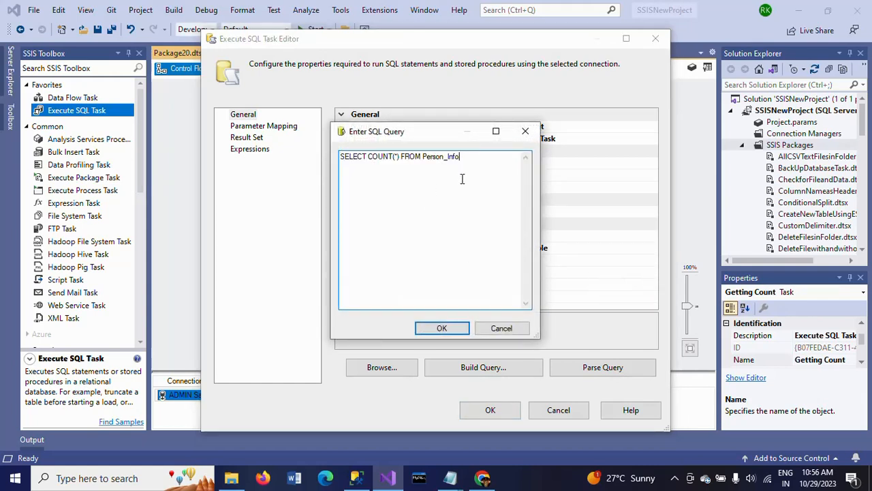
key(Left)
key(Left)
key(Left)
key(Left)
key(Left)
key(Left)
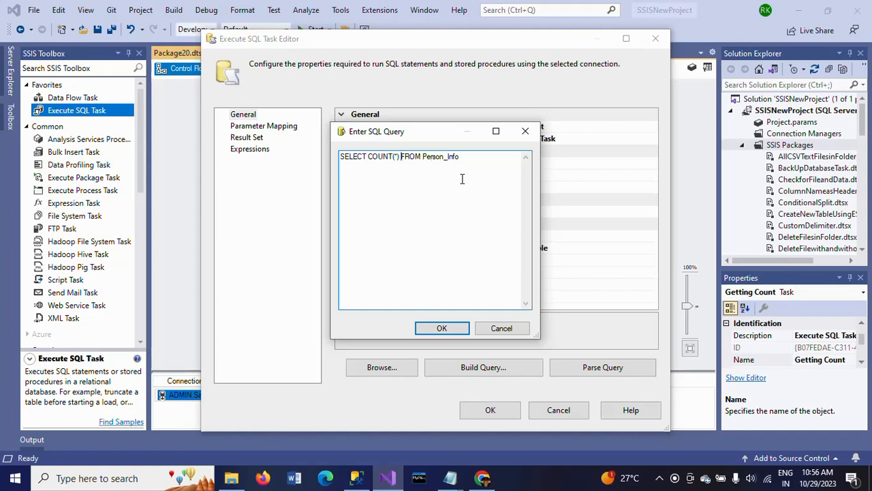
text(Number)
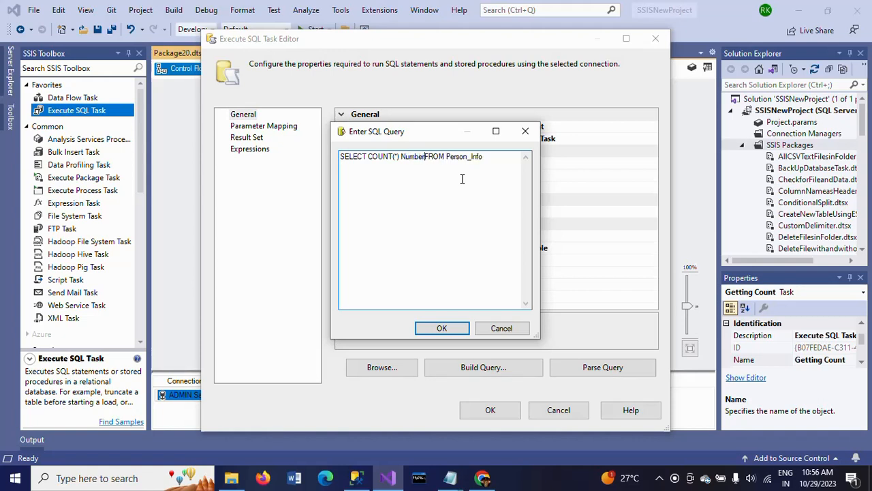
text(_of_records)
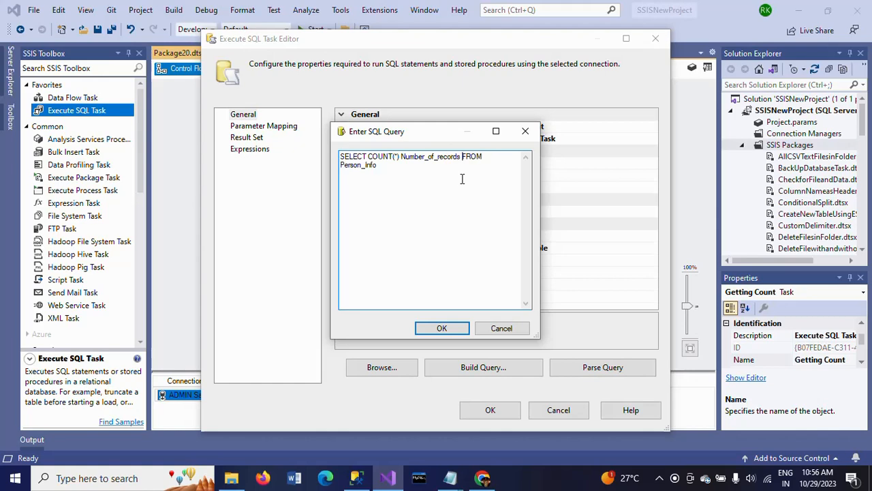
click(442, 328)
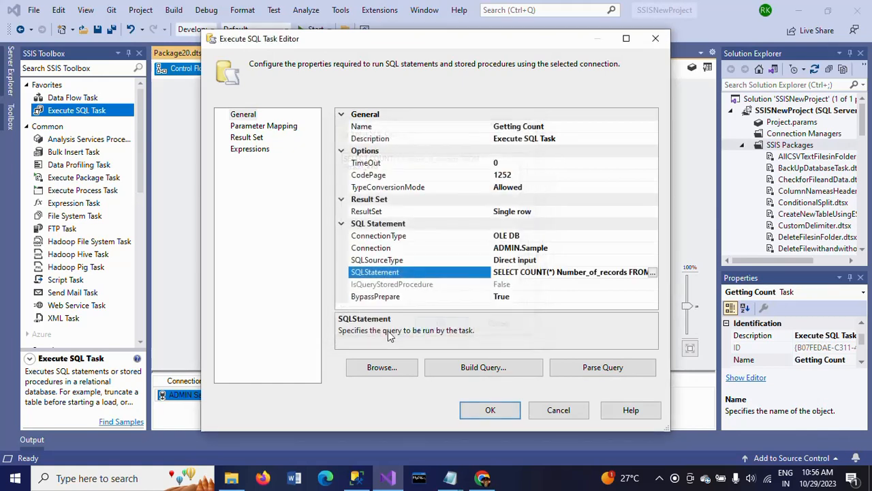
- Add a result set mapping with result name 0 to variable User::Test and confirm the Getting Count task's settings
click(257, 140)
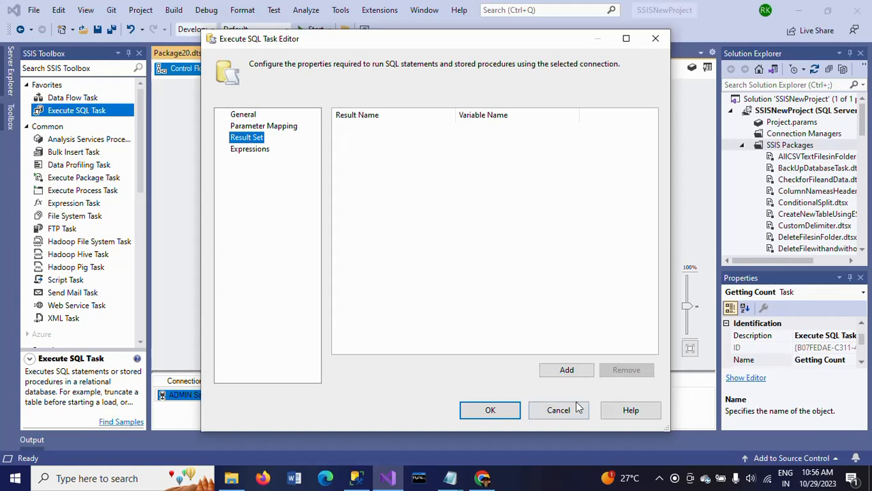
click(567, 369)
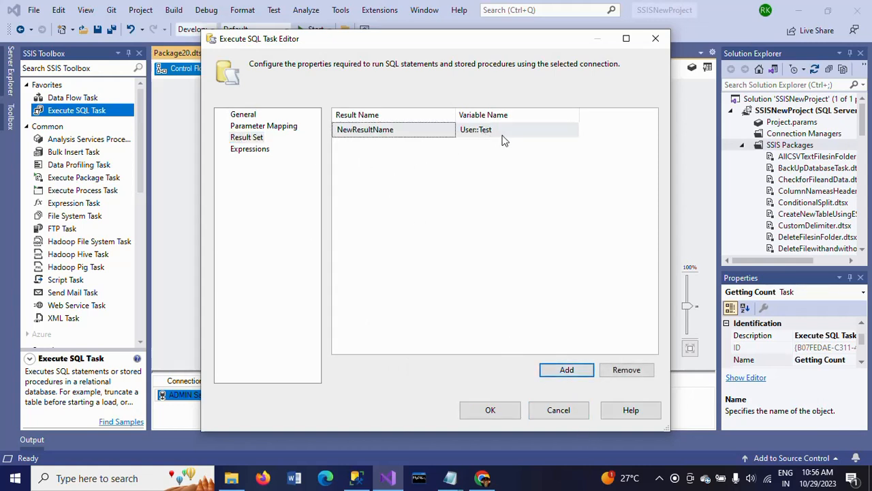
click(439, 135)
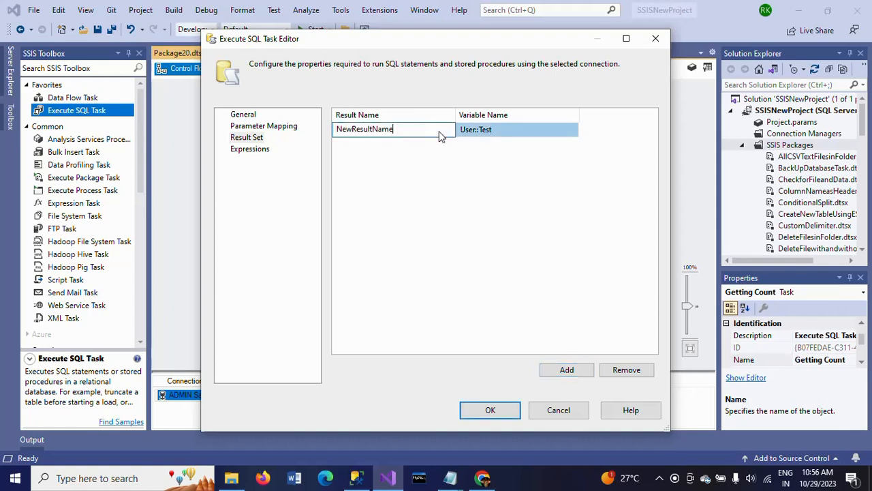
key(BackSpace)
key(BackSpace)
key(BackSpace)
key(BackSpace)
key(BackSpace)
key(BackSpace)
key(BackSpace)
key(BackSpace)
key(BackSpace)
key(BackSpace)
key(BackSpace)
key(BackSpace)
key(BackSpace)
text(0)
click(492, 411)
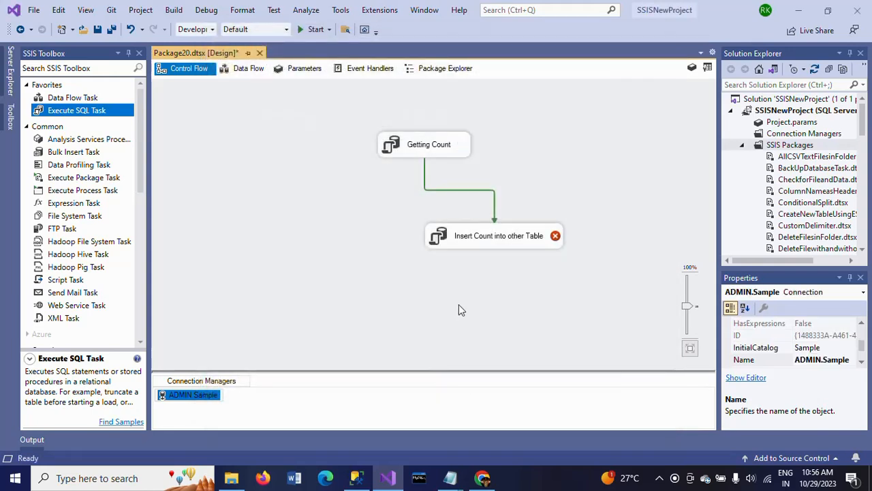
- Open the Insert Count into other Table task for editing and set its connection to ADMIN.Sample
drag(491, 238, 468, 249)
double_click(468, 249)
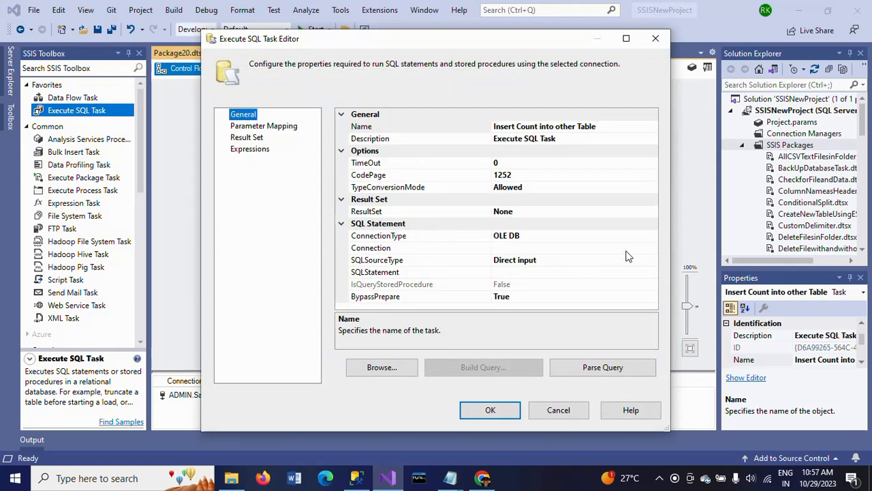
click(648, 248)
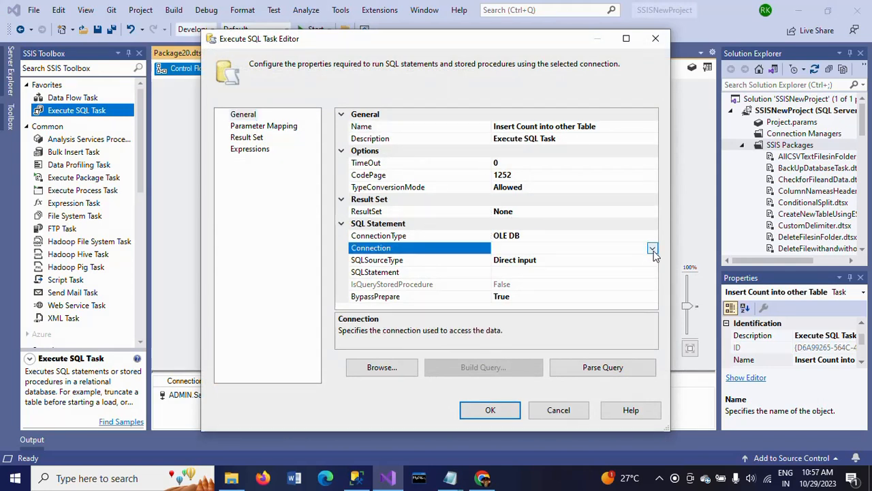
click(652, 249)
click(537, 273)
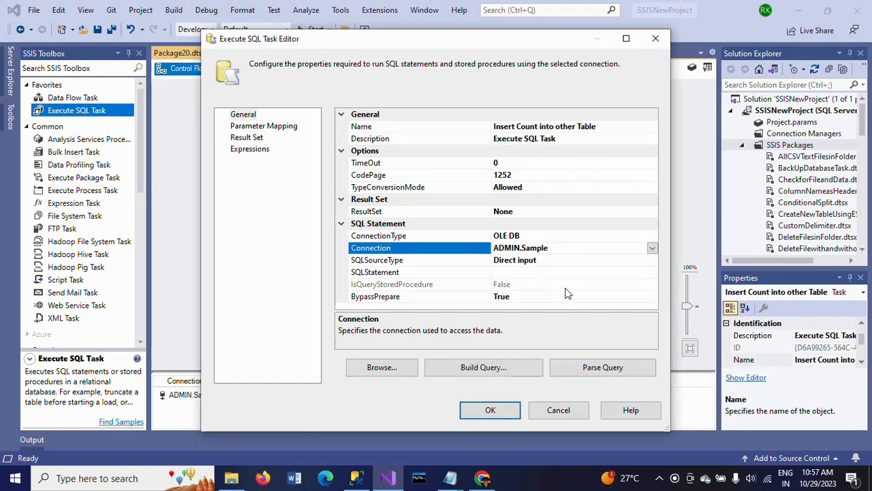
- Set the Insert Count into other Table task's SQL statement to: CREATE TABLE Temp(Number_of_records INT) INSERT INTO Temp SELECT ?
click(646, 274)
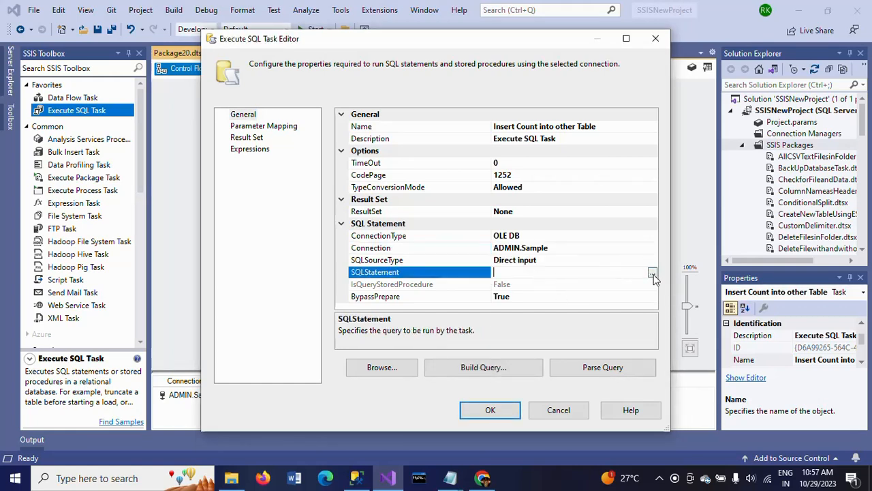
click(653, 273)
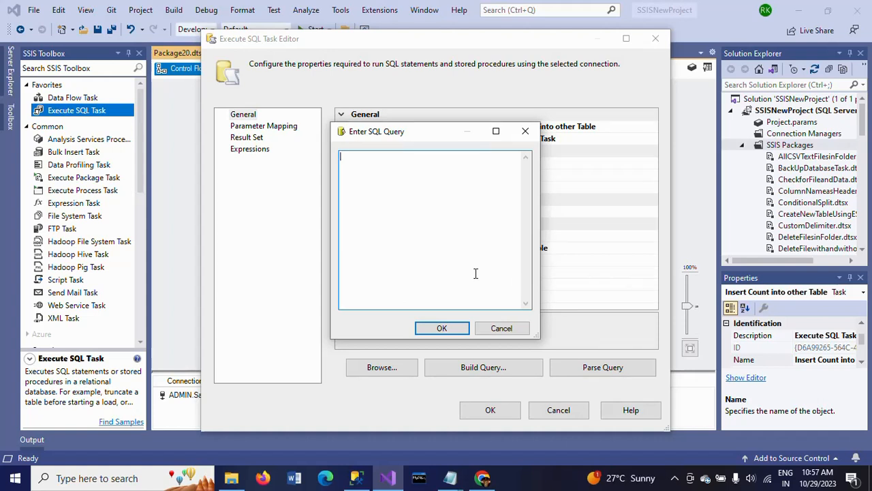
text(CREATE TABLE Temp(Number)
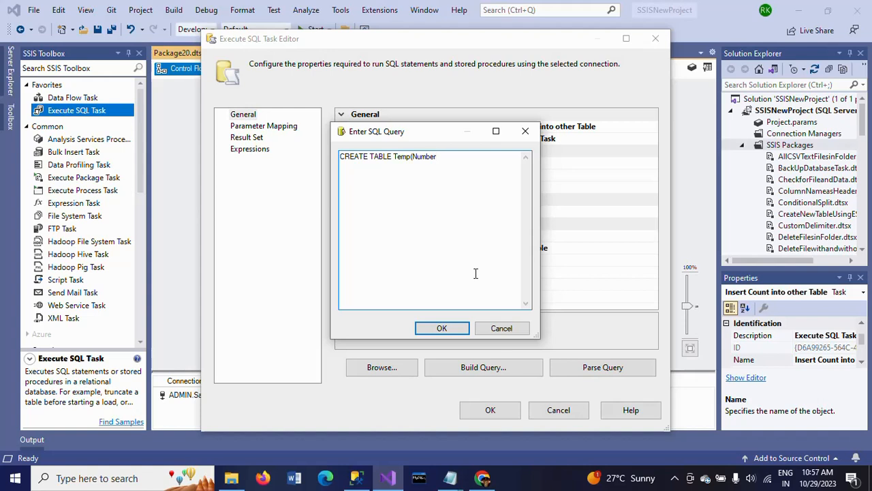
text(_of_records INT) INSERT INTO )
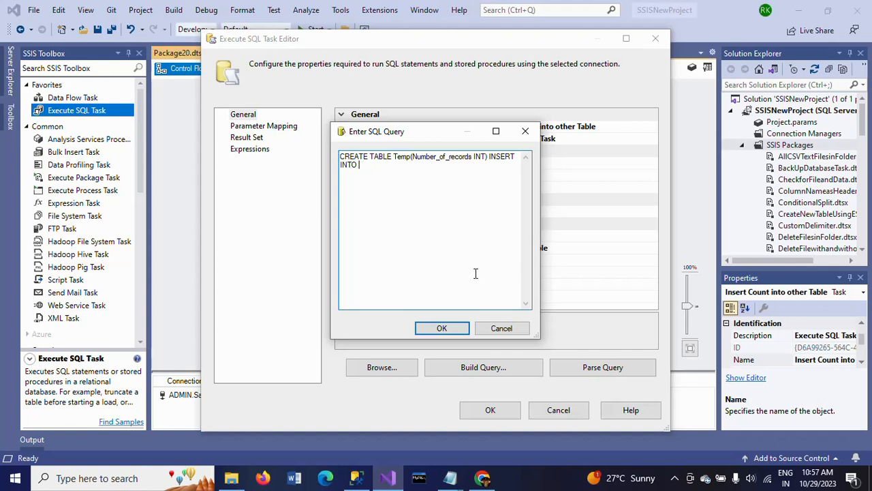
text(Temp SELECT ?)
click(440, 328)
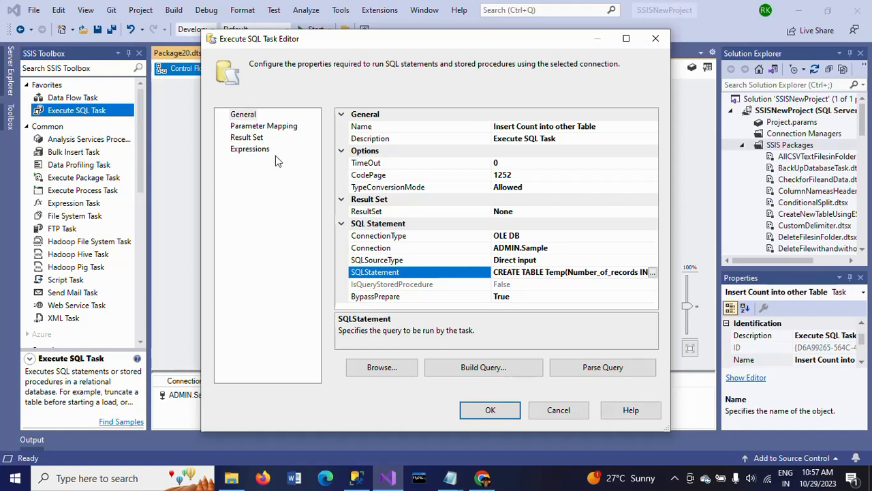
- Add a parameter mapping for variable User::Test with parameter name 0 to the Insert Count into other Table task
click(282, 128)
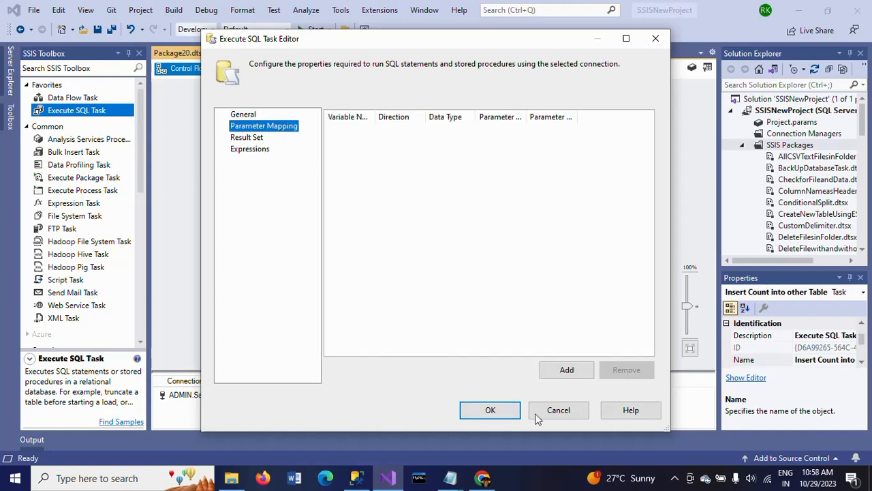
click(562, 368)
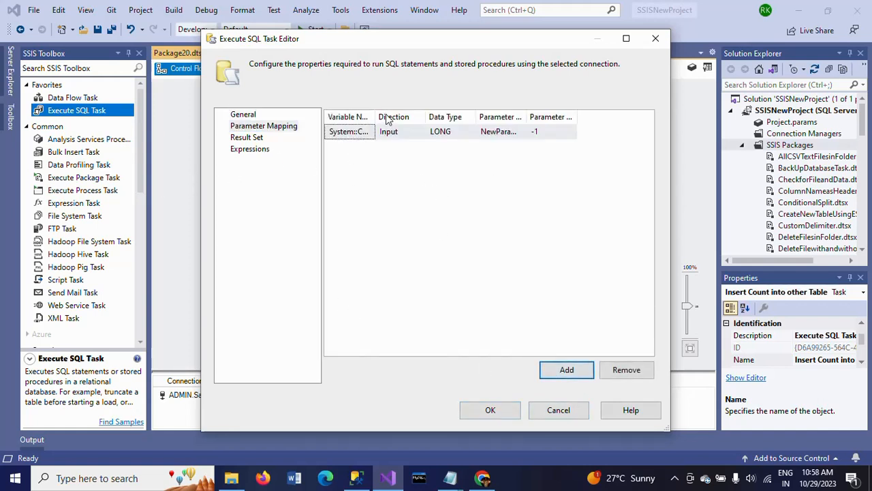
drag(374, 114, 435, 115)
click(425, 136)
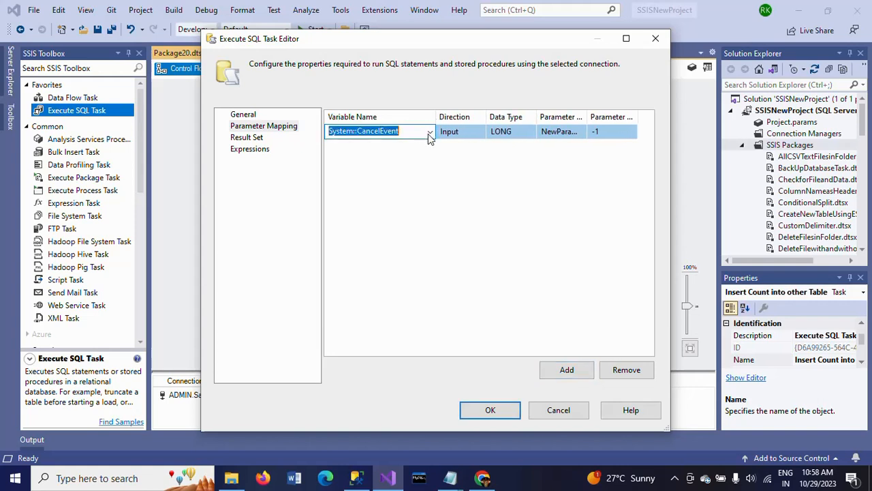
click(431, 134)
drag(430, 165, 429, 217)
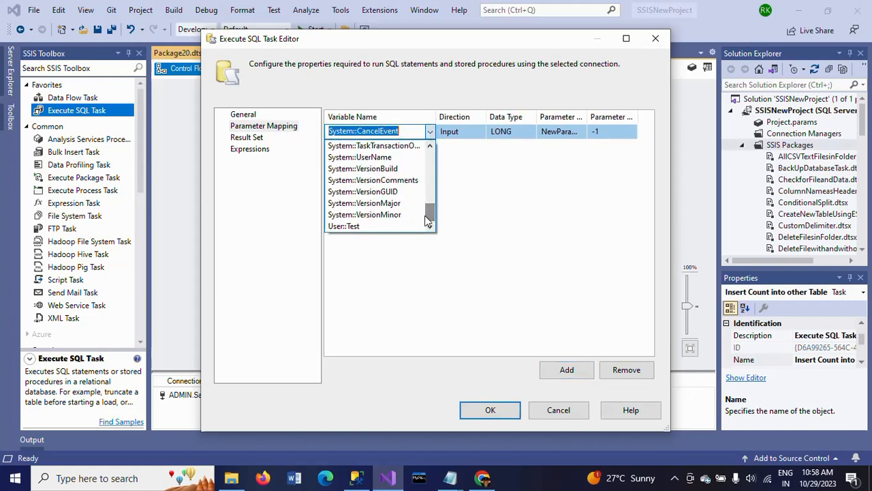
click(379, 227)
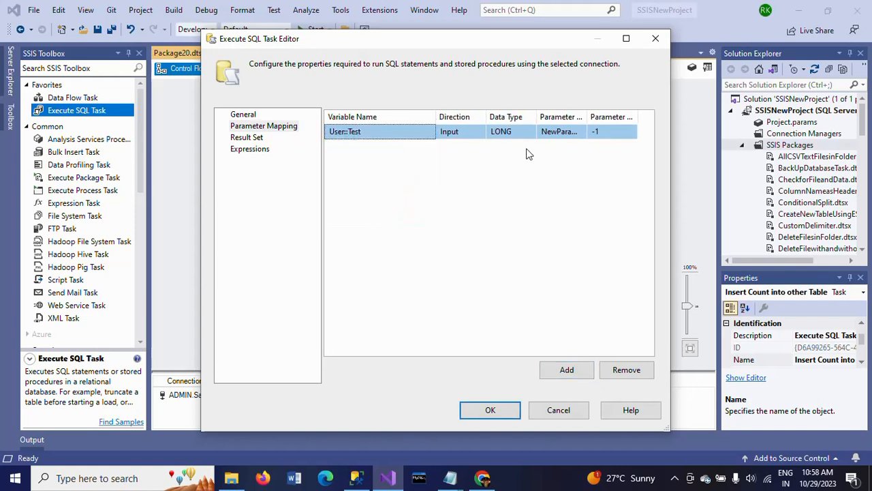
click(555, 132)
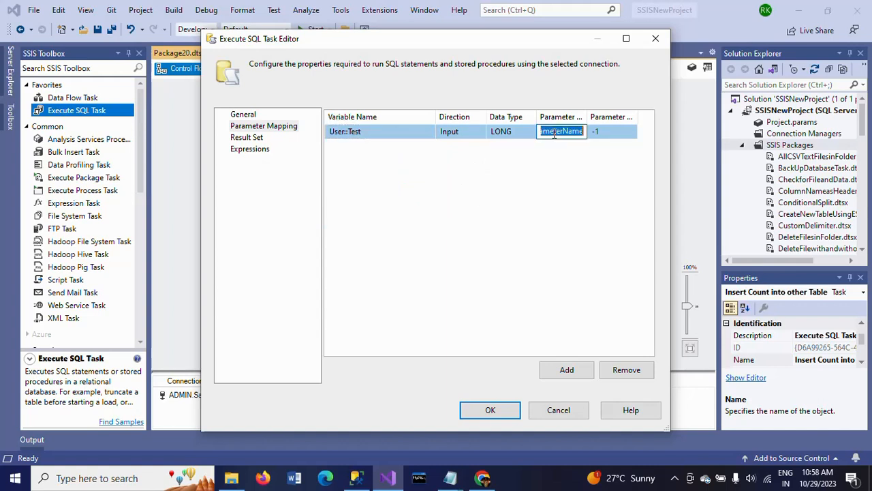
text(0)
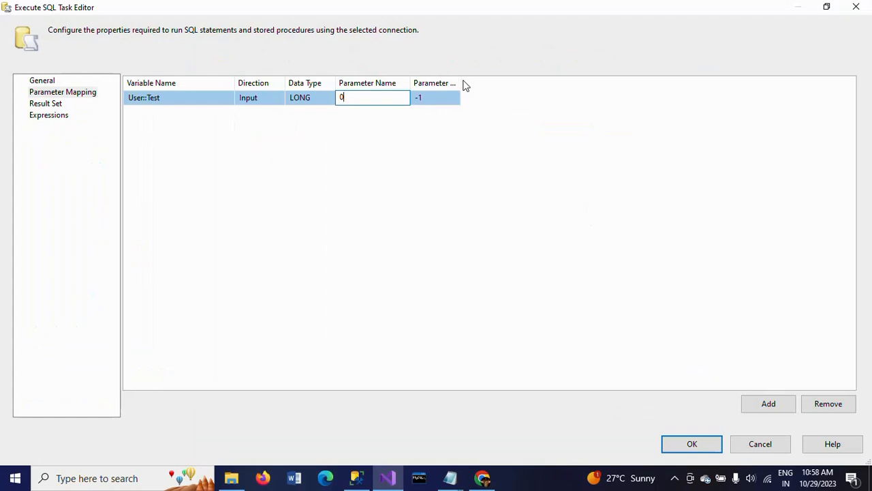
drag(461, 84, 491, 82)
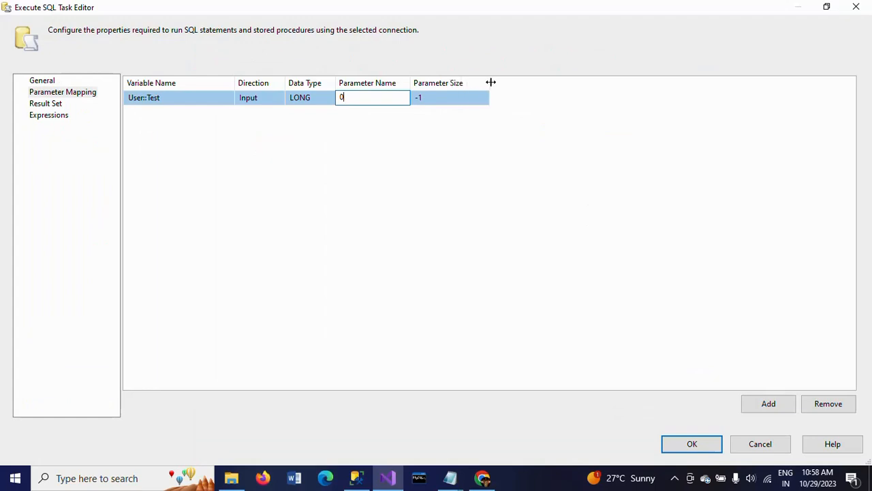
click(393, 192)
- Set the User::Test parameter's data type to DOUBLE, confirm the task's settings, and align the task beneath Getting Count
click(316, 100)
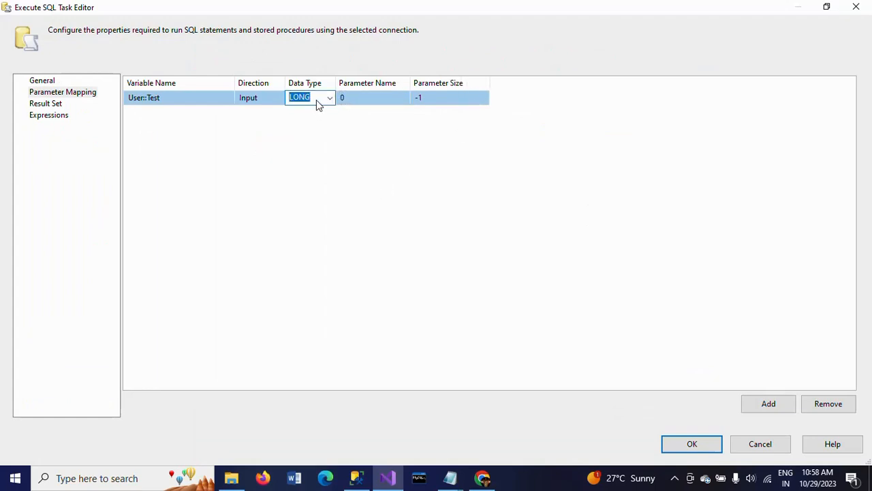
text(In)
click(331, 97)
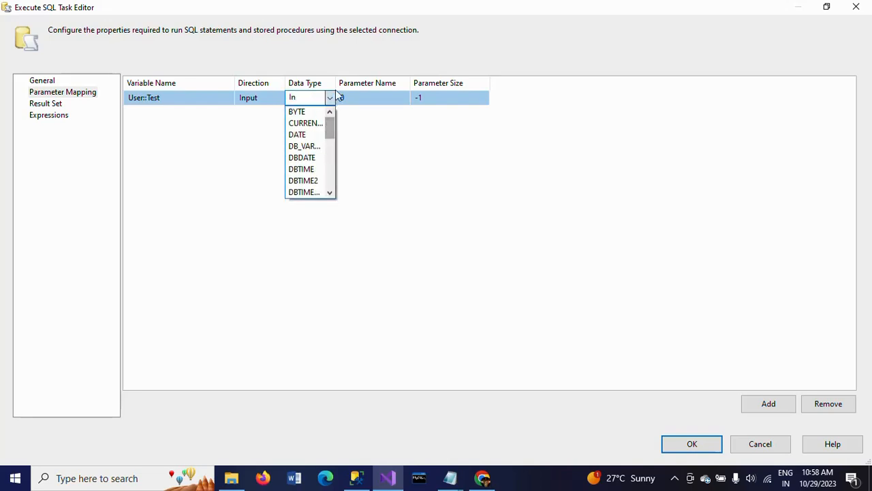
click(332, 82)
drag(337, 83, 376, 87)
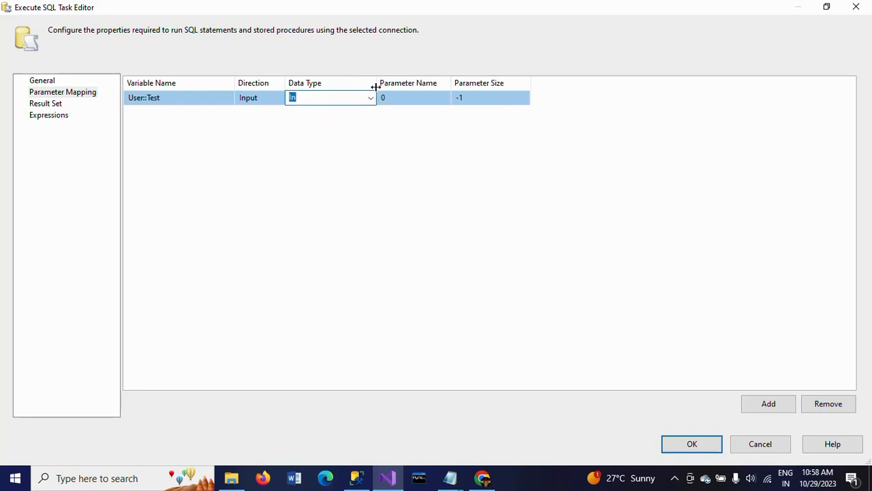
click(371, 98)
scroll(371, 169, down, 1)
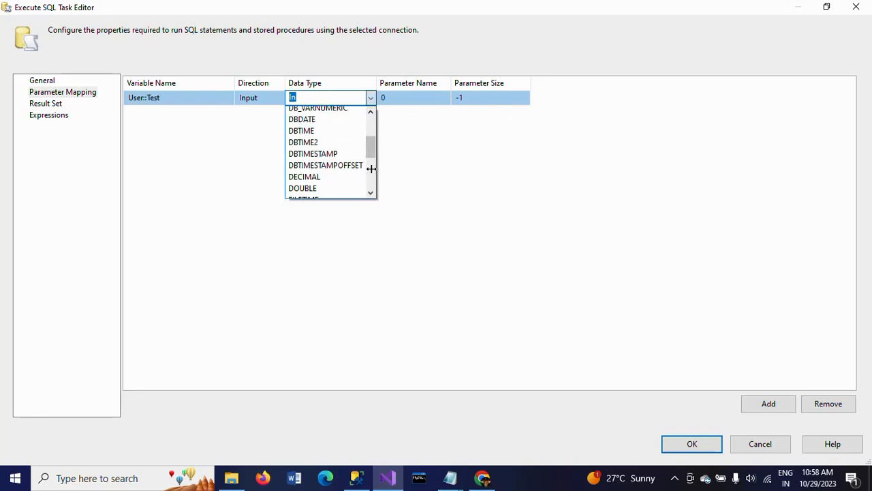
scroll(371, 169, down, 1)
click(319, 145)
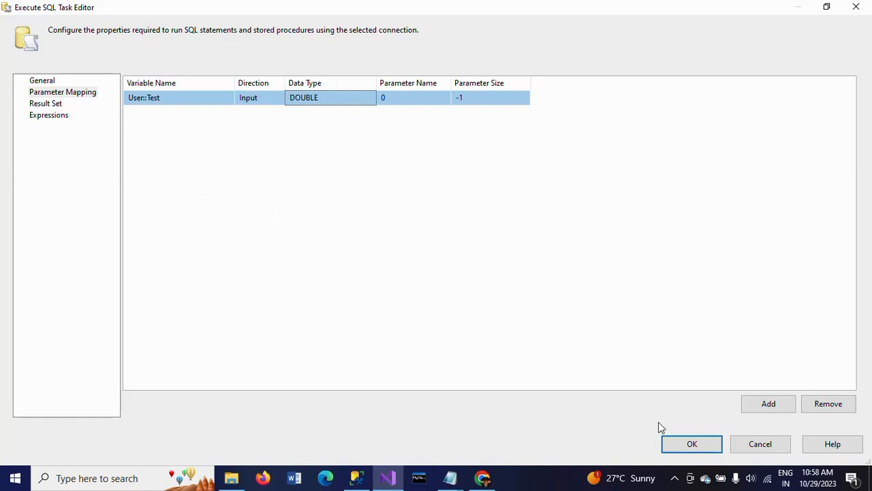
click(694, 447)
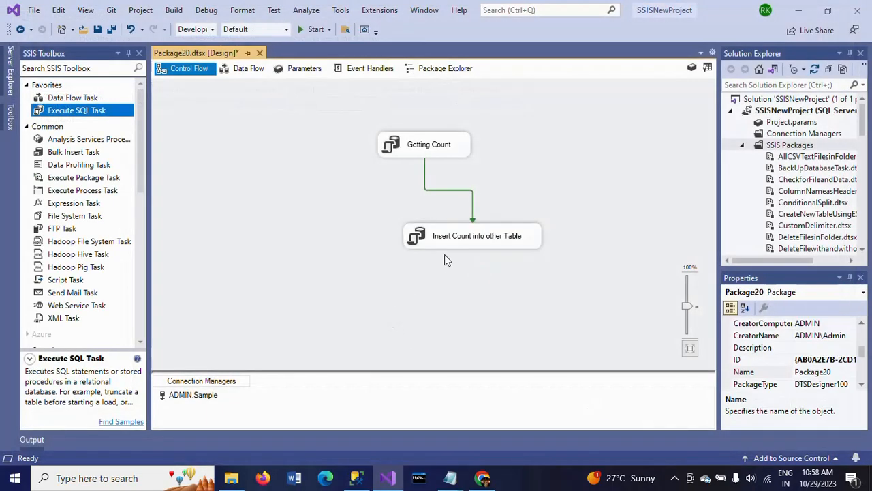
drag(464, 238, 437, 239)
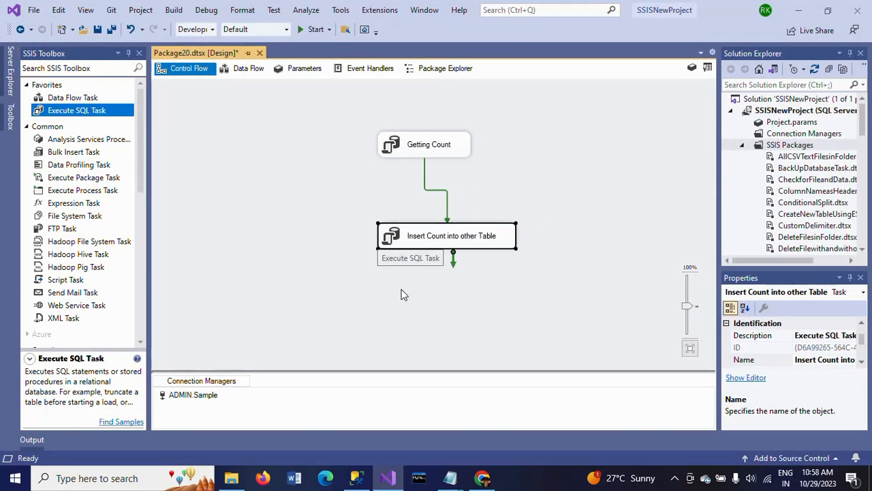
- Switch to SQL Server Management Studio and run only SELECT * FROM Temp to check whether the table exists
key(alt+Tab)
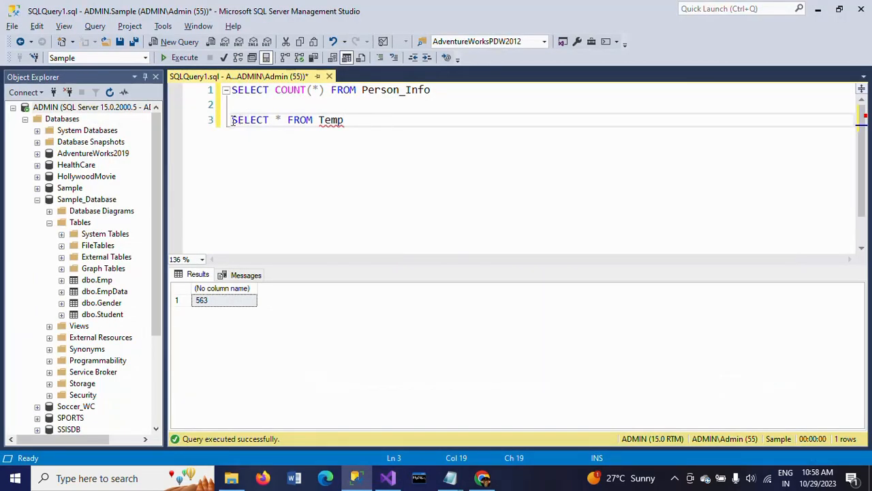
key(shift+Home)
click(182, 60)
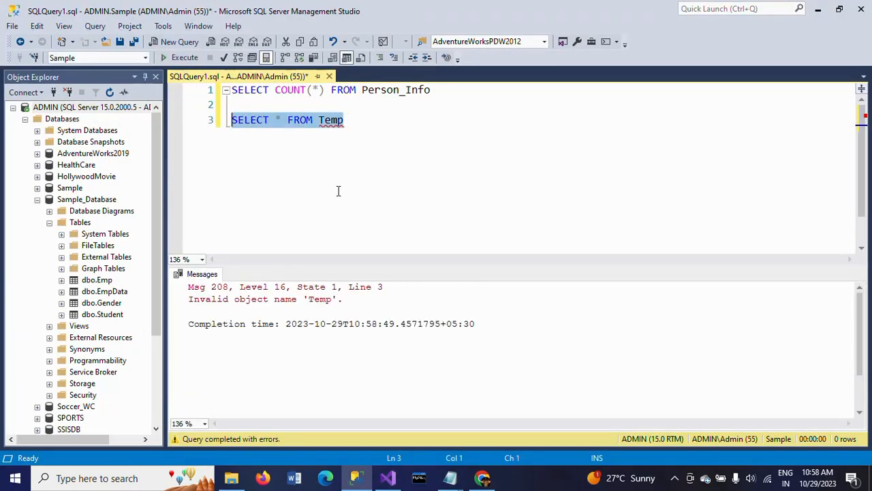
click(397, 178)
key(alt+Tab)
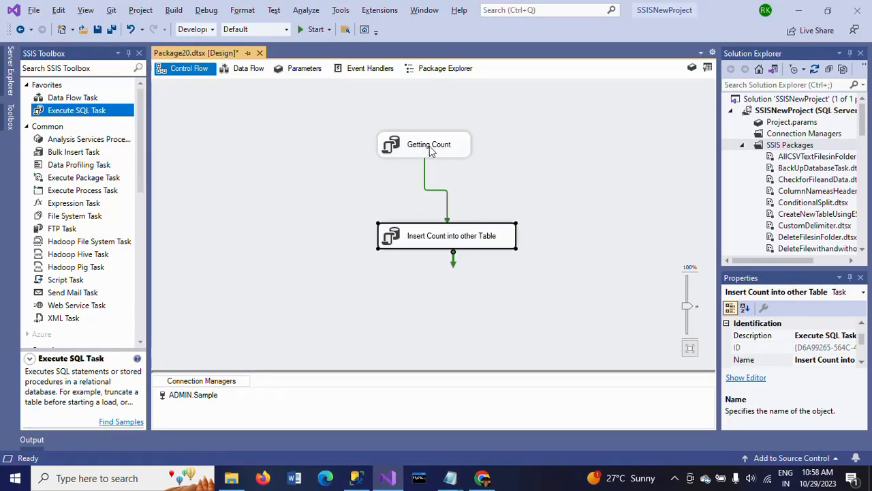
- Return to Visual Studio and review the Getting Count task's result set mapping, closing its editor without changes
key(alt+Tab)
key(alt+Tab)
key(alt+Tab)
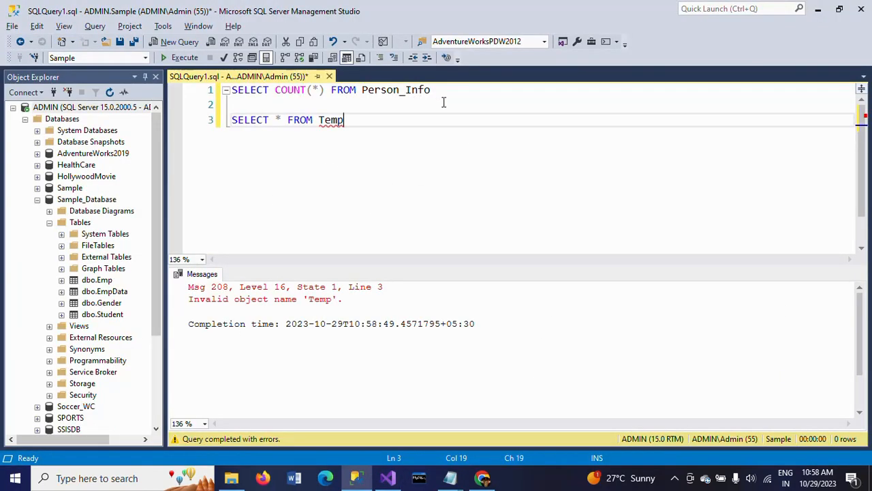
key(alt+Tab)
double_click(426, 144)
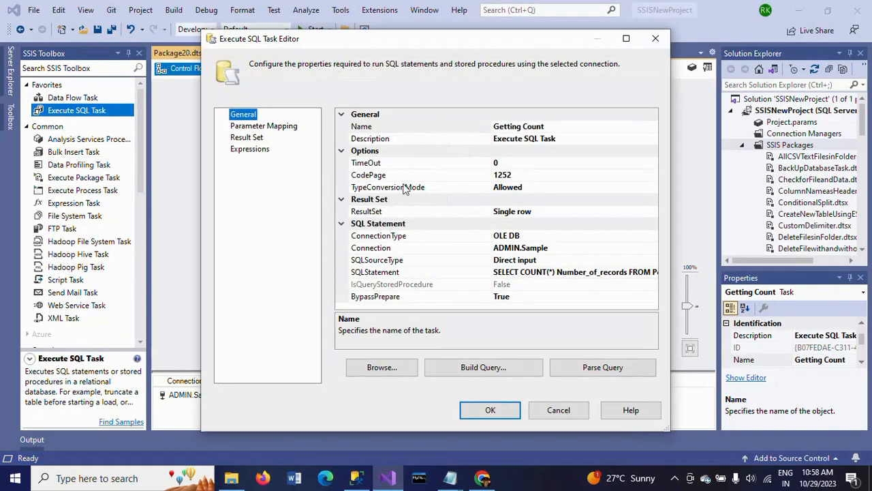
click(263, 140)
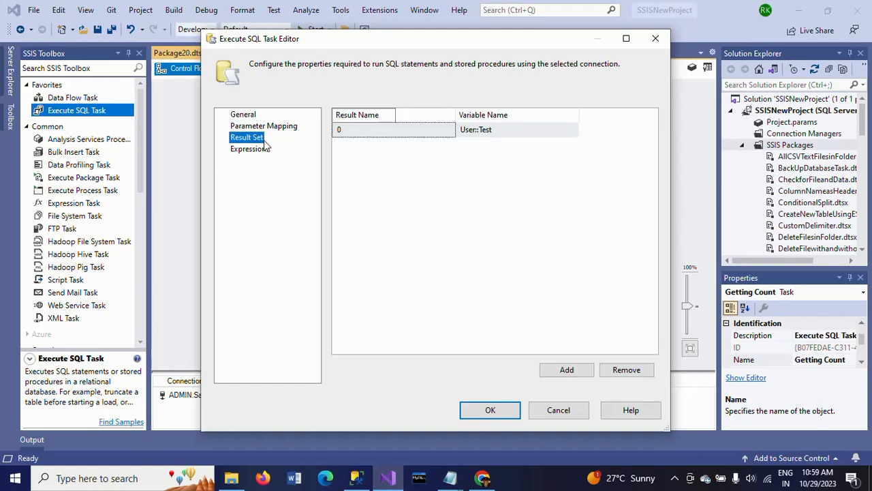
click(657, 39)
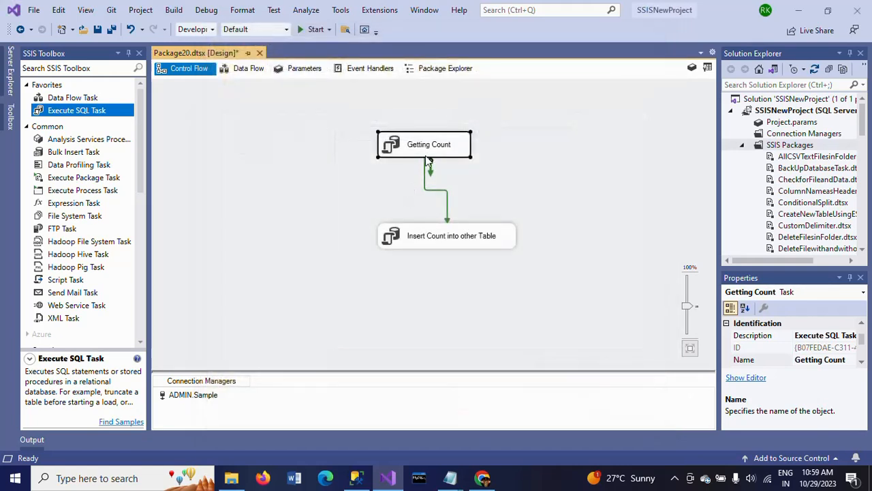
- Run the Package20 package in Visual Studio and stop debugging once both tasks have finished
key(alt+Tab)
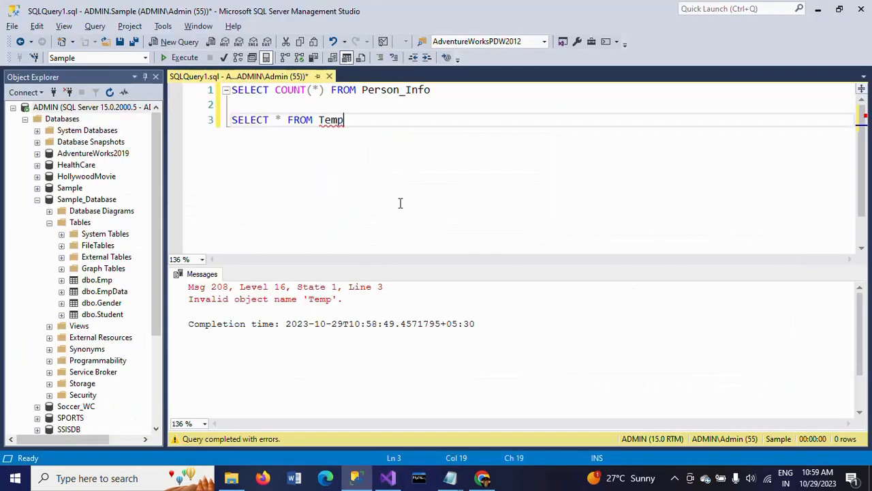
key(alt+Tab)
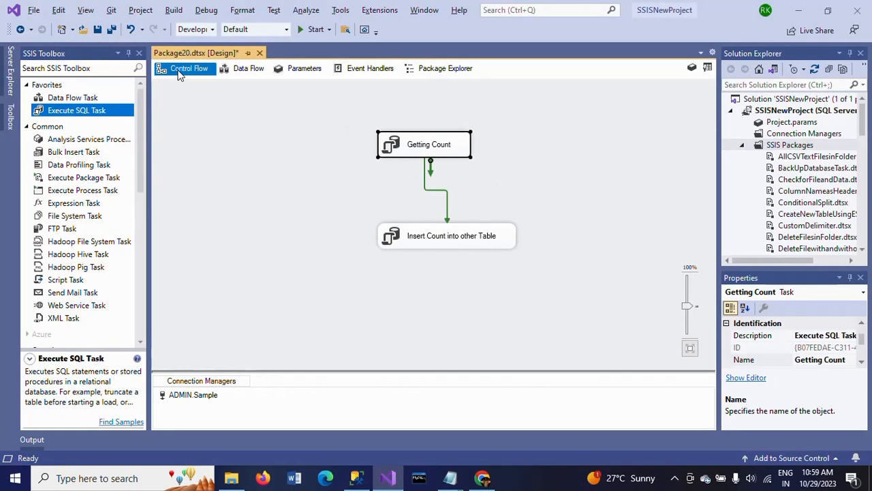
click(261, 177)
key(F5)
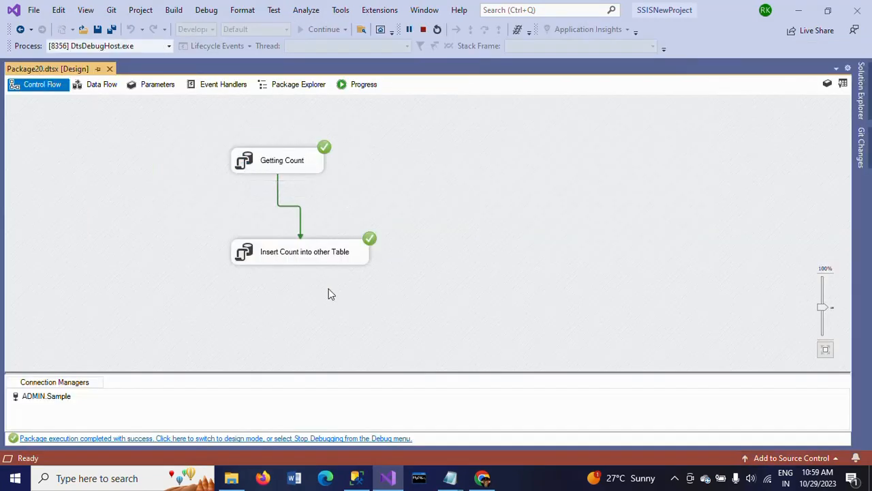
click(422, 29)
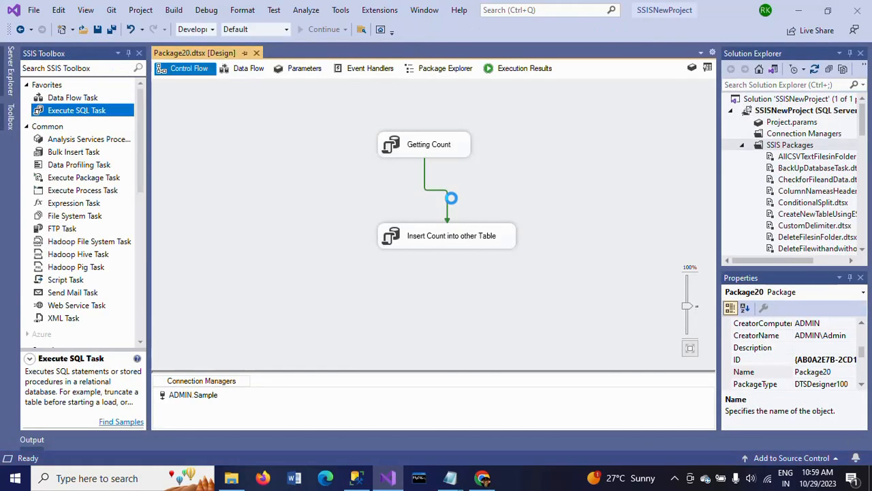
- Switch to SQL Server Management Studio and run both queries to compare the Person_Info count with the Temp table's contents
key(alt+Tab)
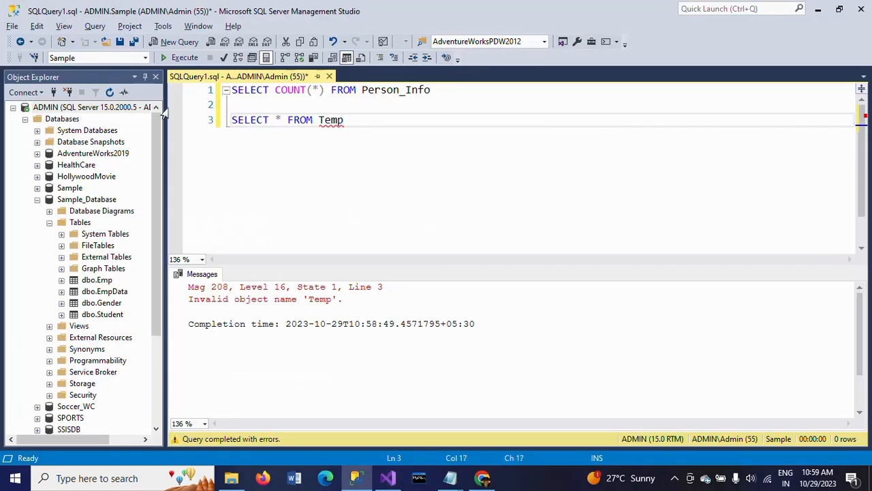
click(183, 57)
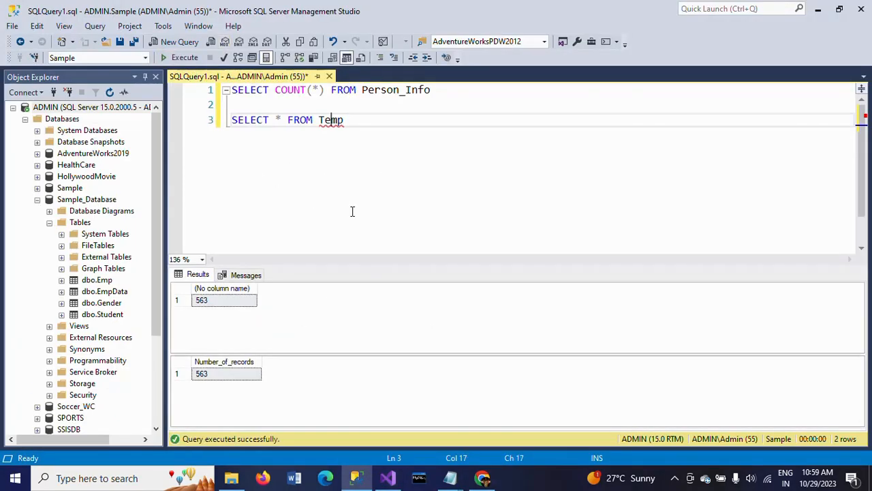
click(225, 378)
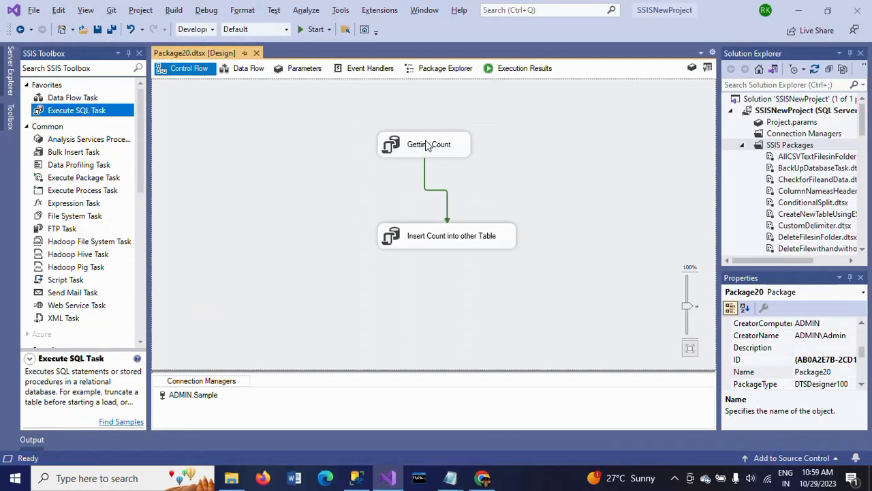
- Review the Getting Count task's result set mapping and general settings, closing its editor without changes
double_click(415, 144)
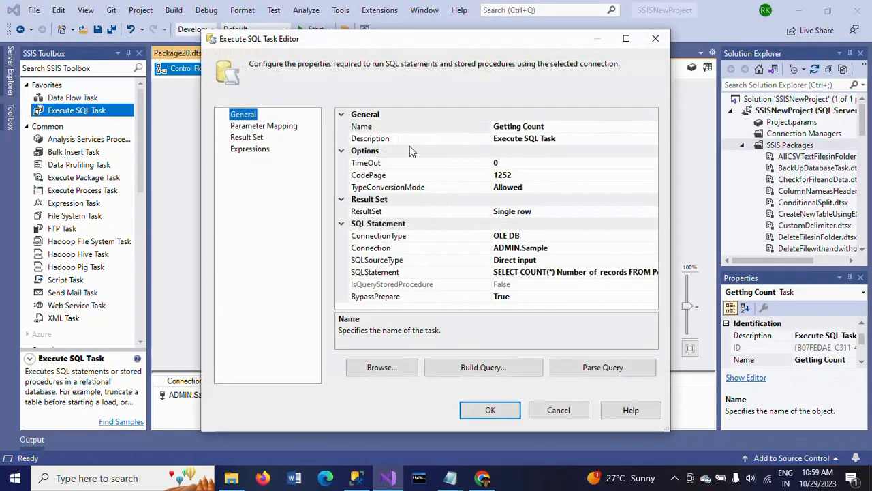
click(259, 139)
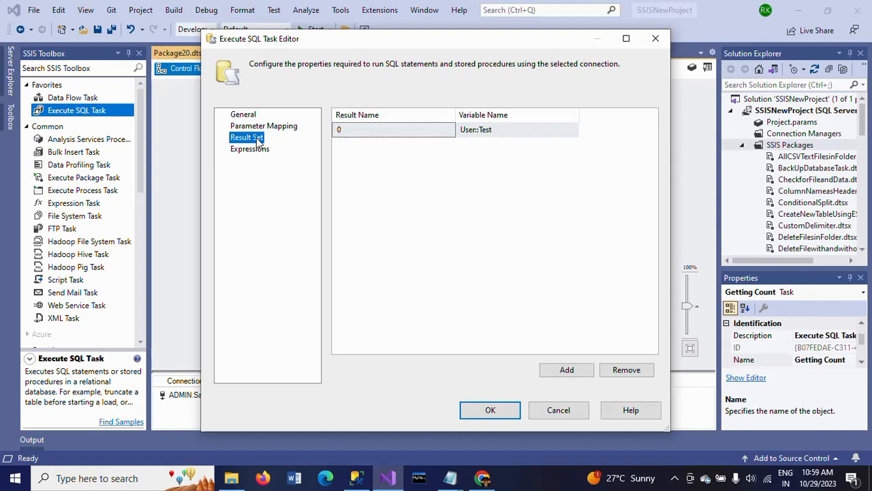
click(656, 38)
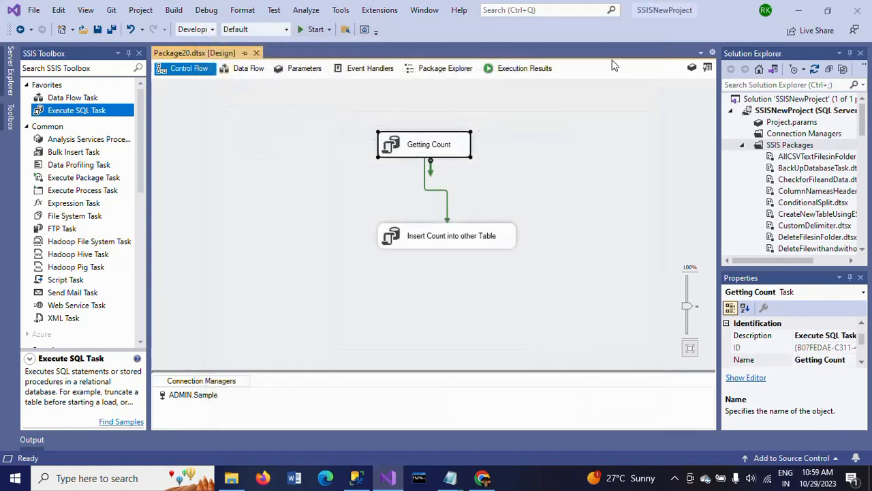
double_click(423, 151)
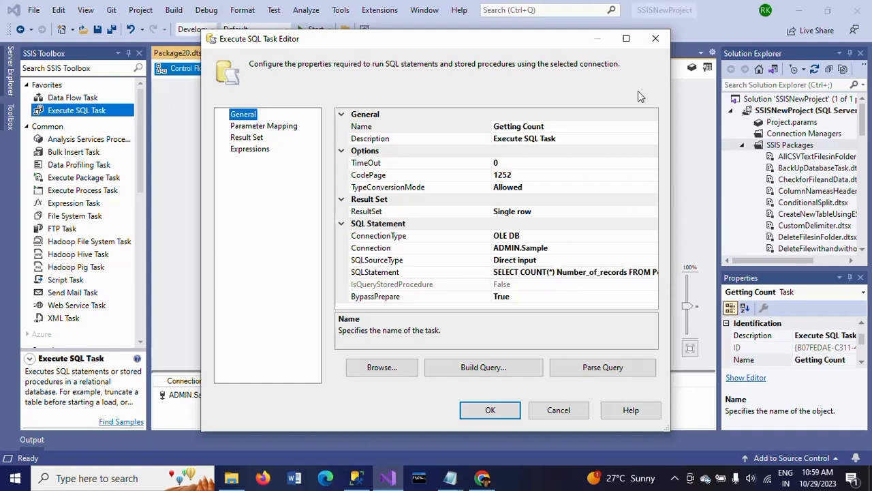
click(655, 39)
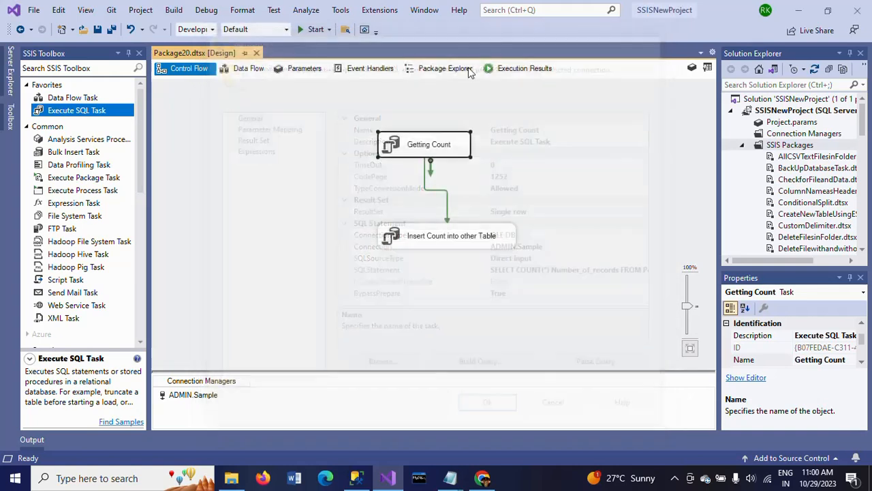
- Review the Insert Count into other Table task's general settings and parameter mapping, accept its editor, and shift the task slightly left on the design surface
double_click(405, 244)
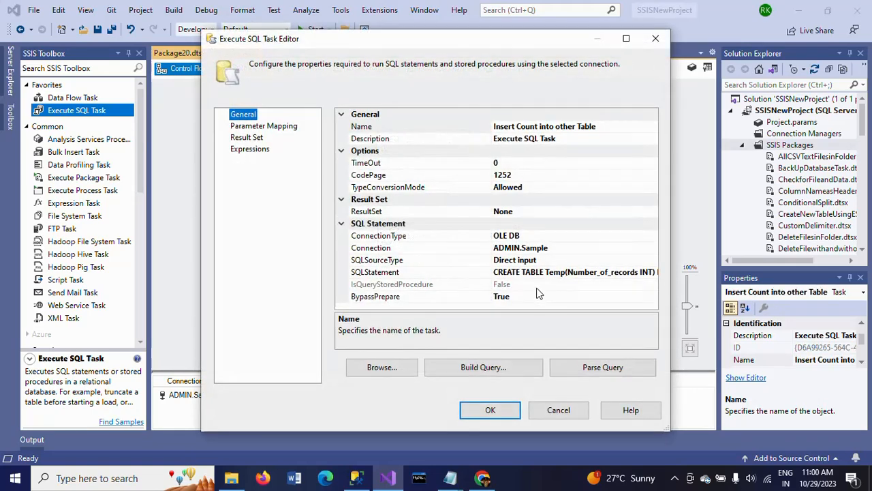
click(266, 132)
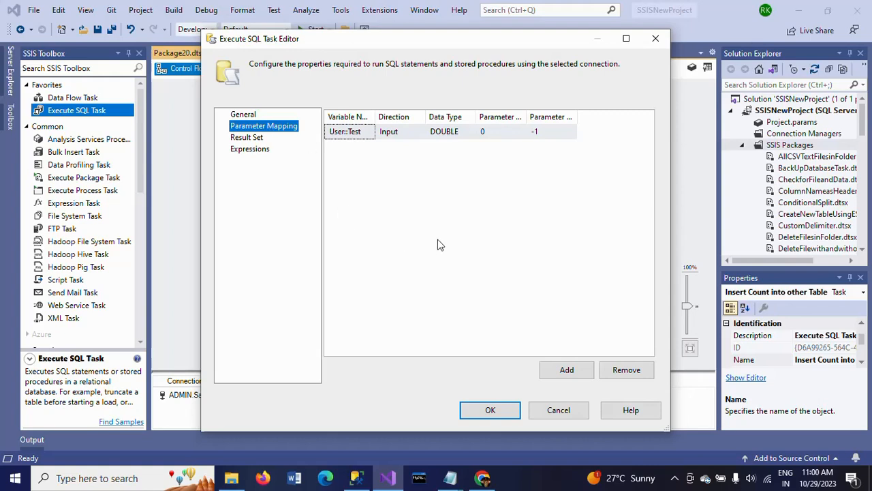
click(490, 409)
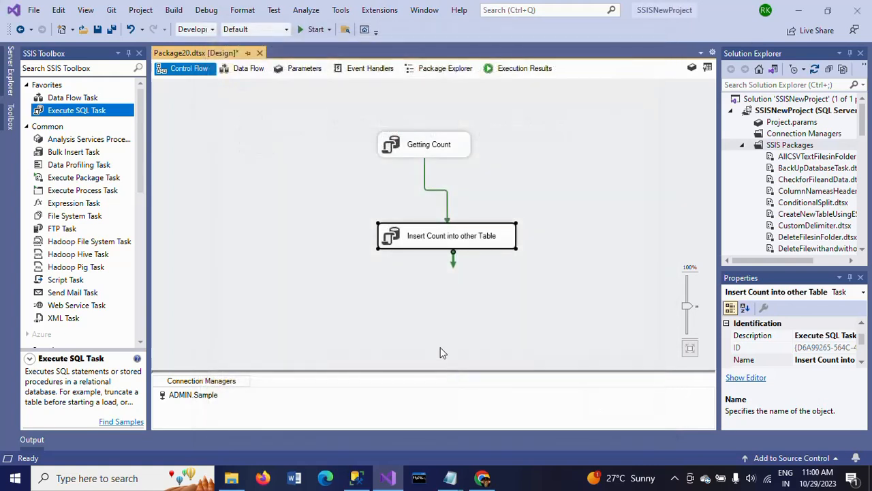
click(439, 352)
drag(456, 240, 450, 239)
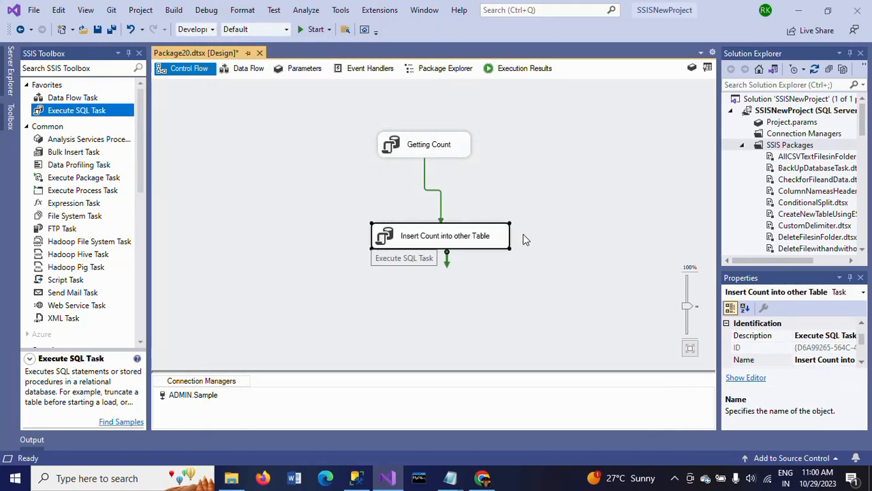